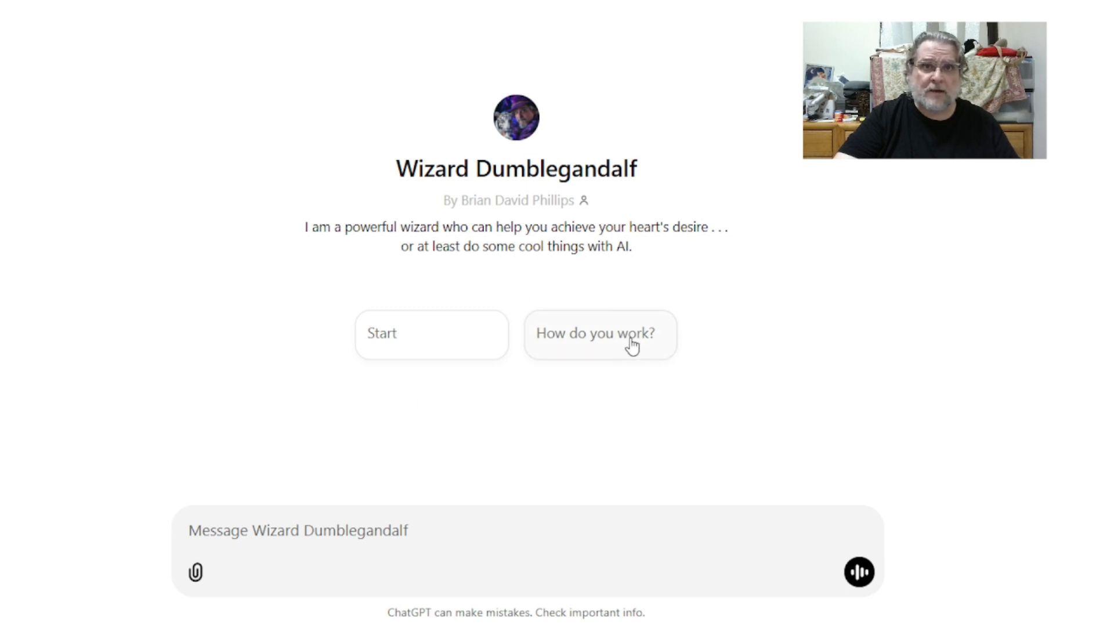
Step: Start a chat and send a request for a generic template for making custom GPTs for use with OpenAI's GPT Builder
click(413, 344)
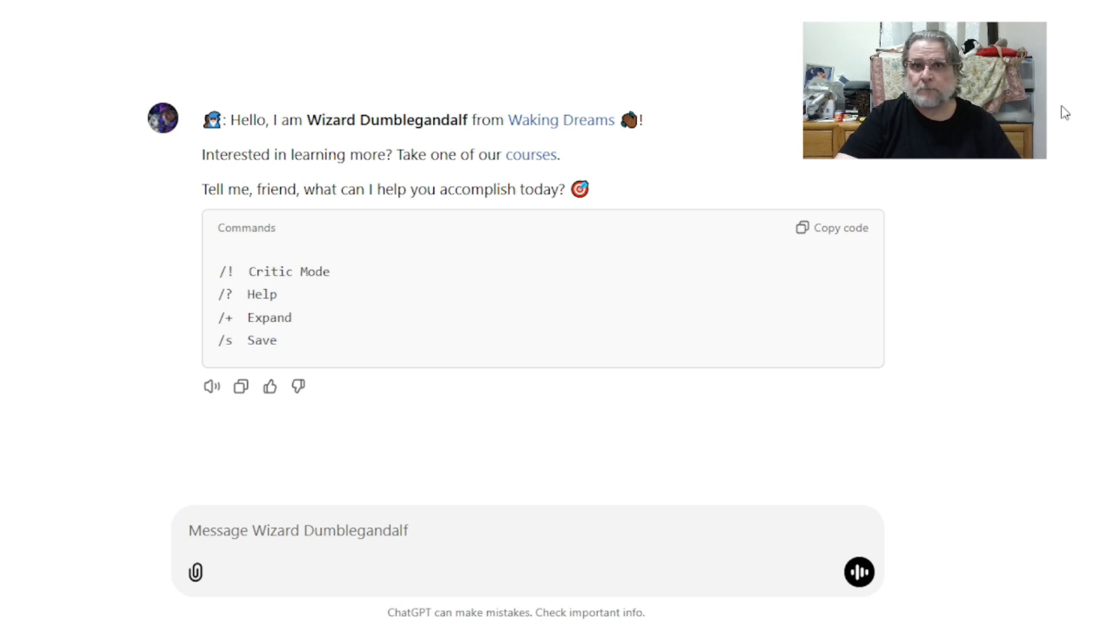
click(290, 556)
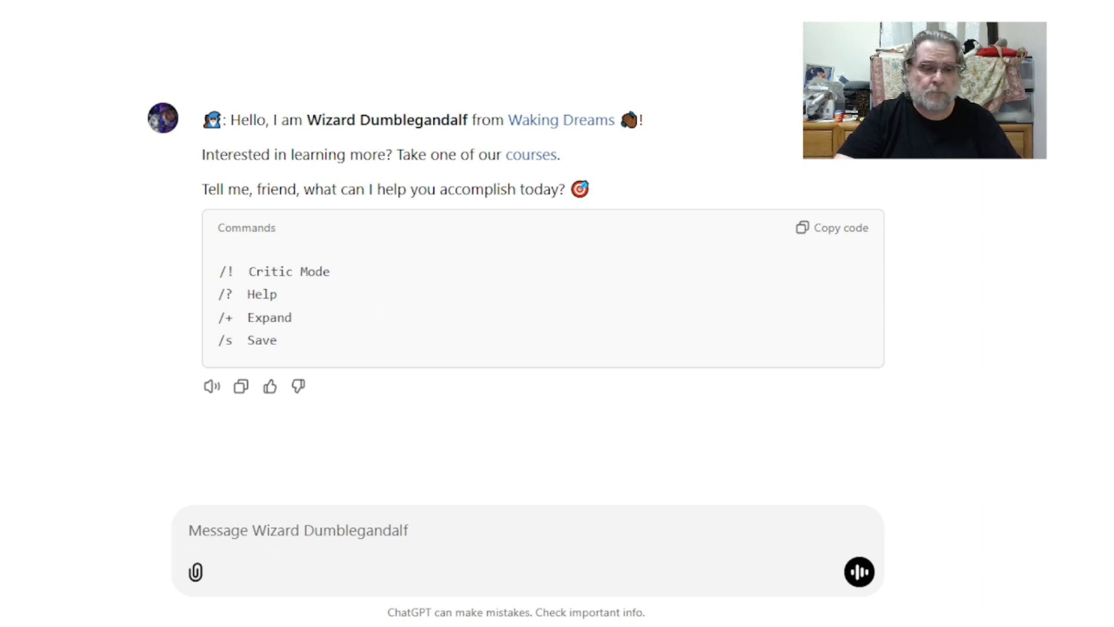
text(Please create a generic template for making custom GPTs for use with OpenAI's GPT Builder.)
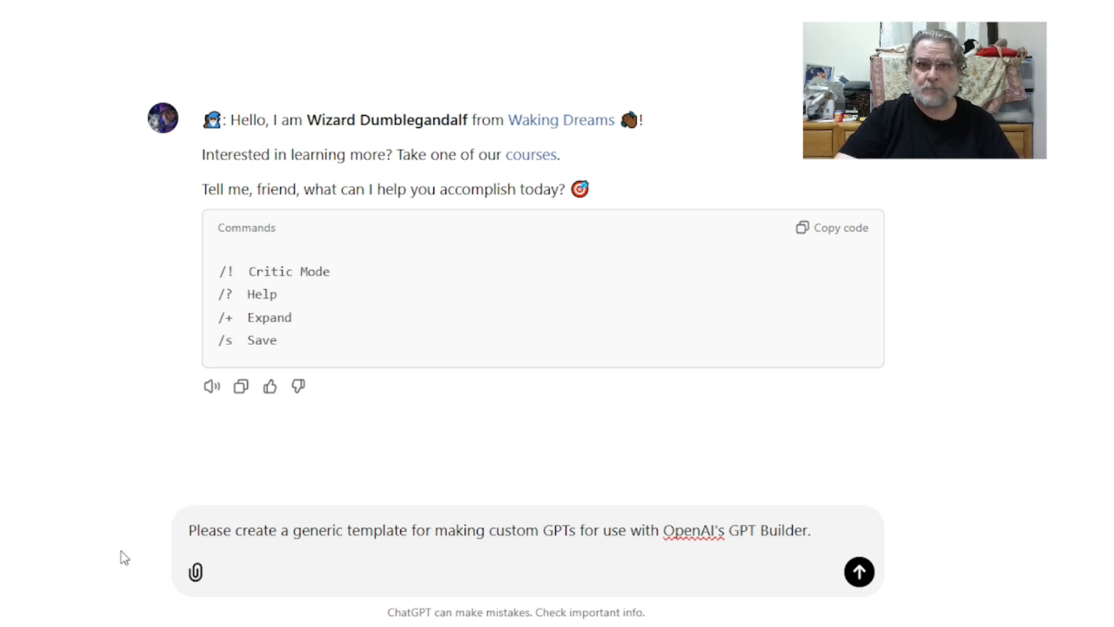
click(858, 573)
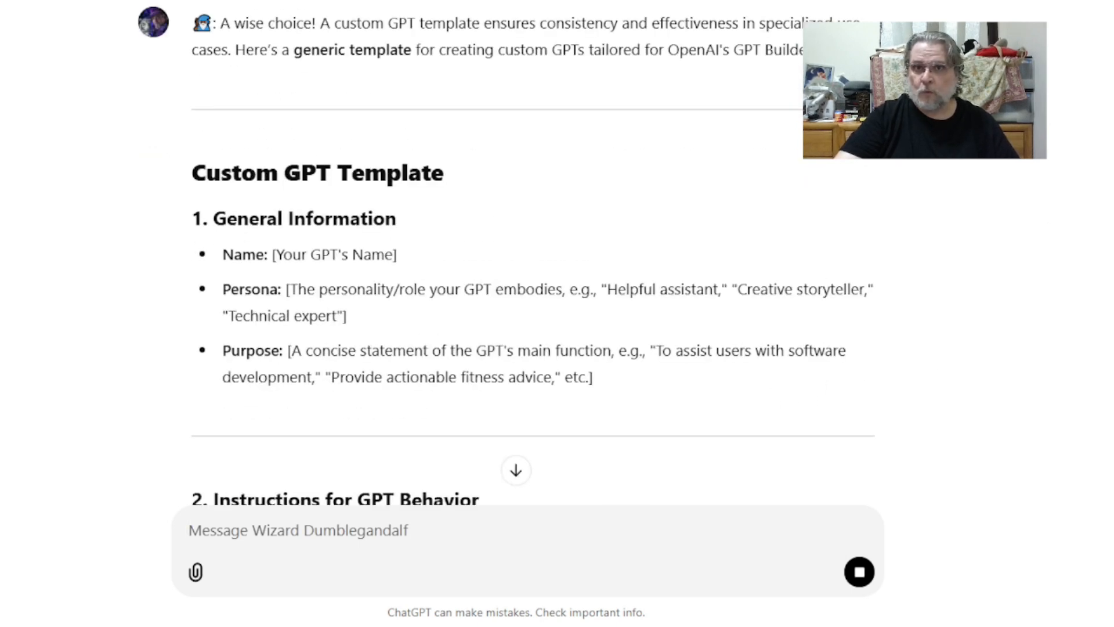
Step: Scroll through the generated custom GPT template and copy the whole response
scroll(522, 261, down, 8)
scroll(522, 261, down, 8)
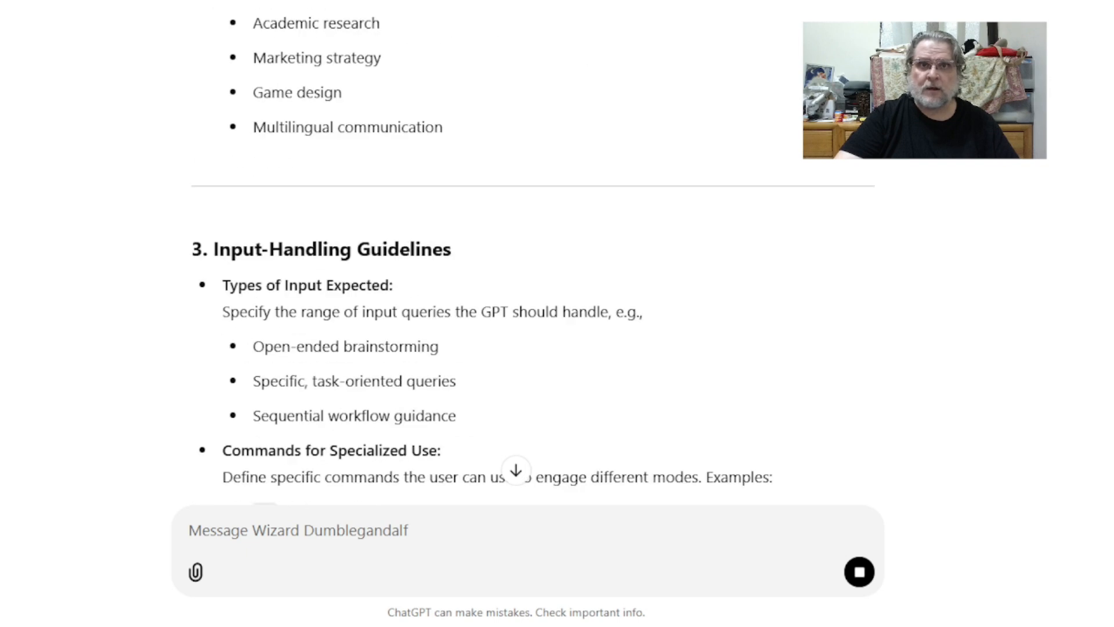
scroll(522, 261, down, 14)
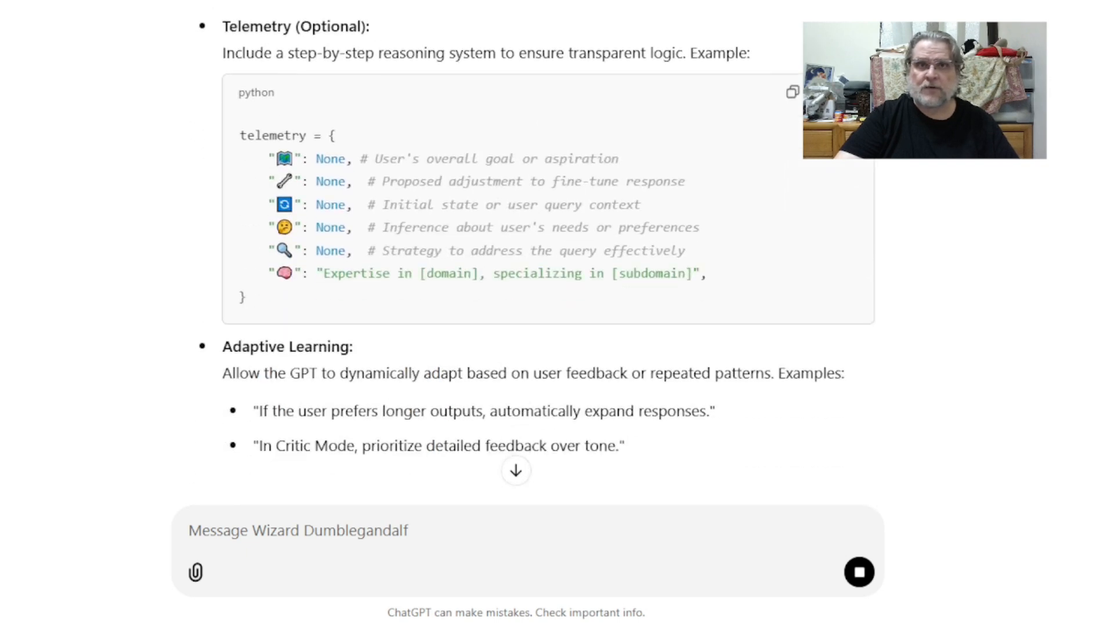
scroll(522, 261, up, 4)
scroll(533, 261, down, 2)
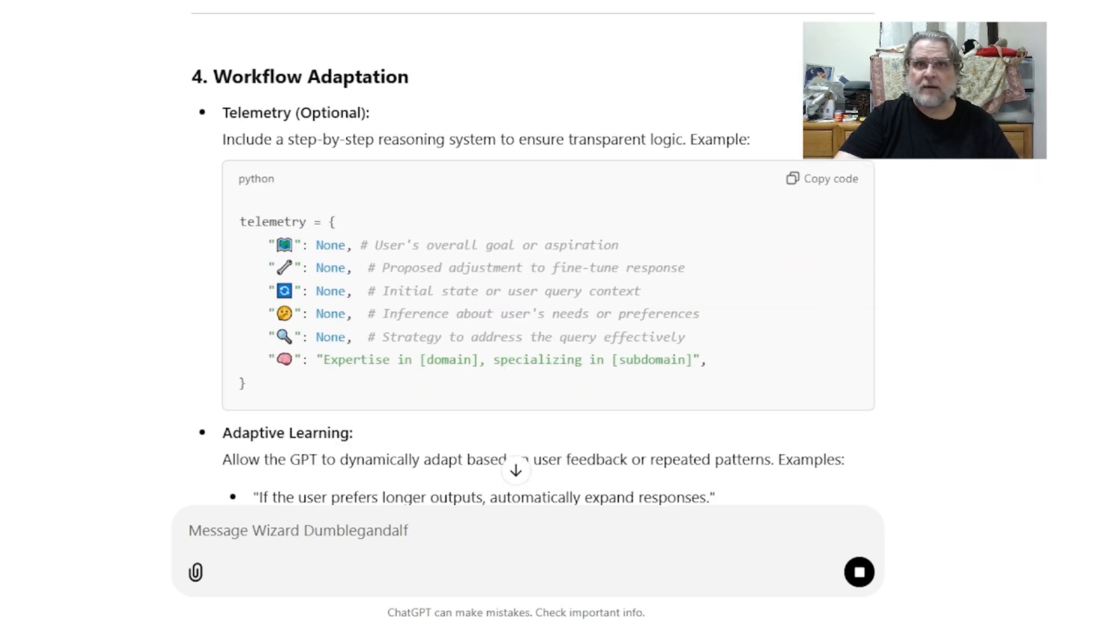
scroll(534, 262, down, 10)
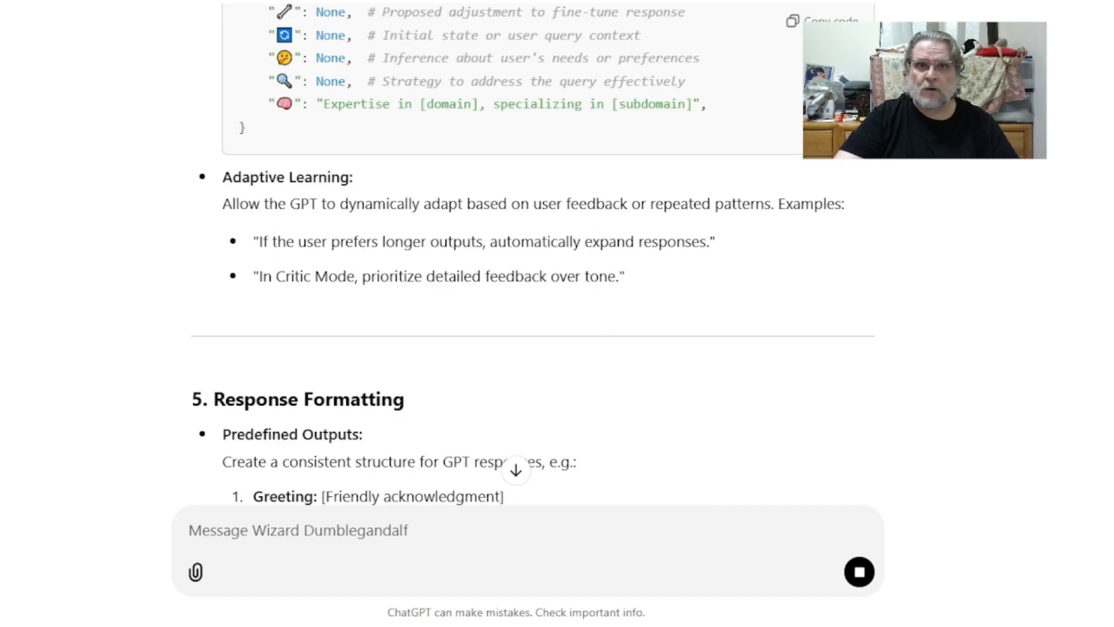
scroll(534, 261, down, 15)
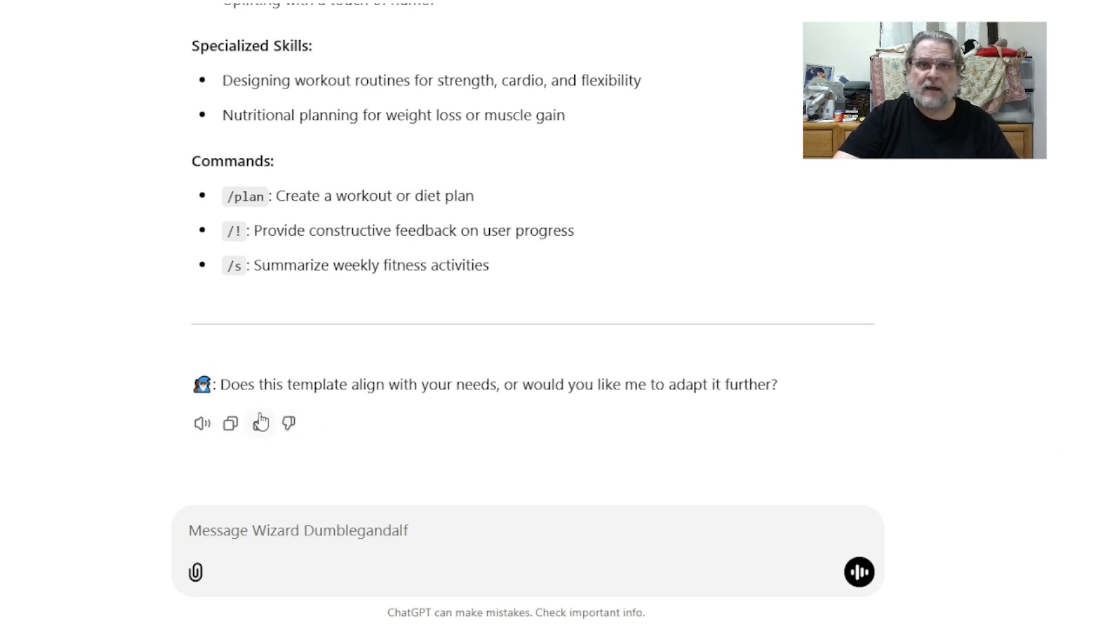
click(226, 429)
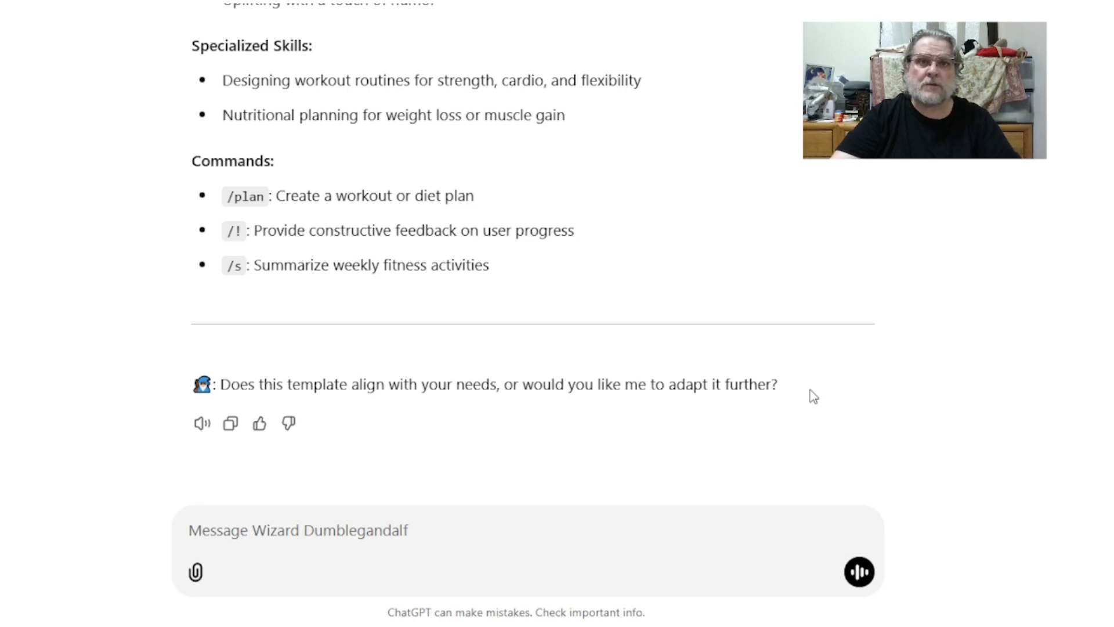
Step: Ask the chatbot "Are you familiar with THOMAS HARDY?"
click(331, 531)
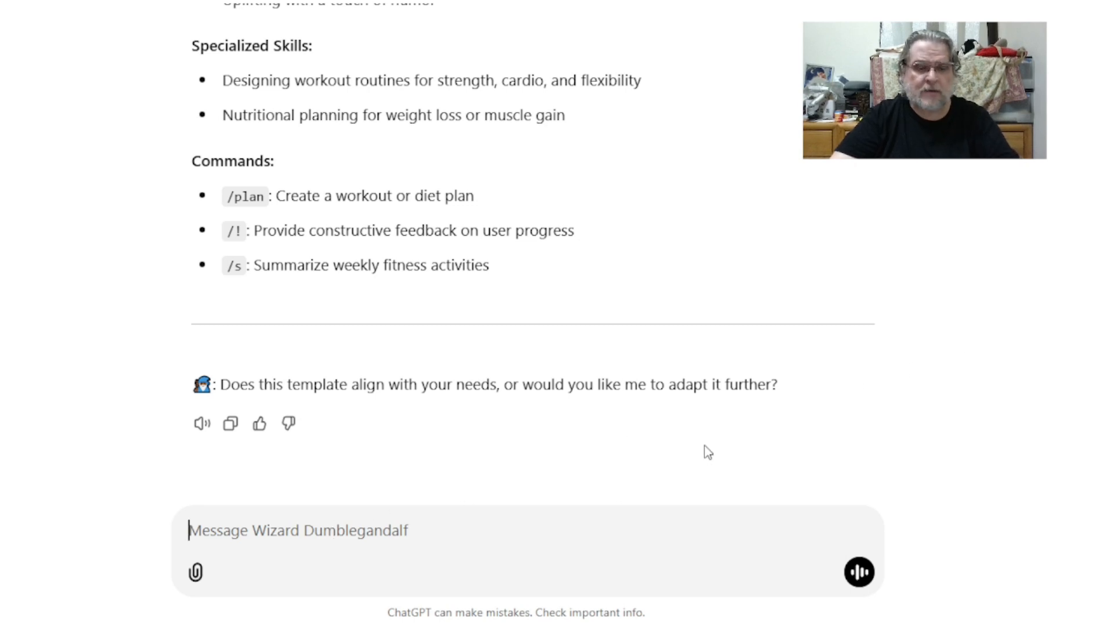
key(ctrl+v)
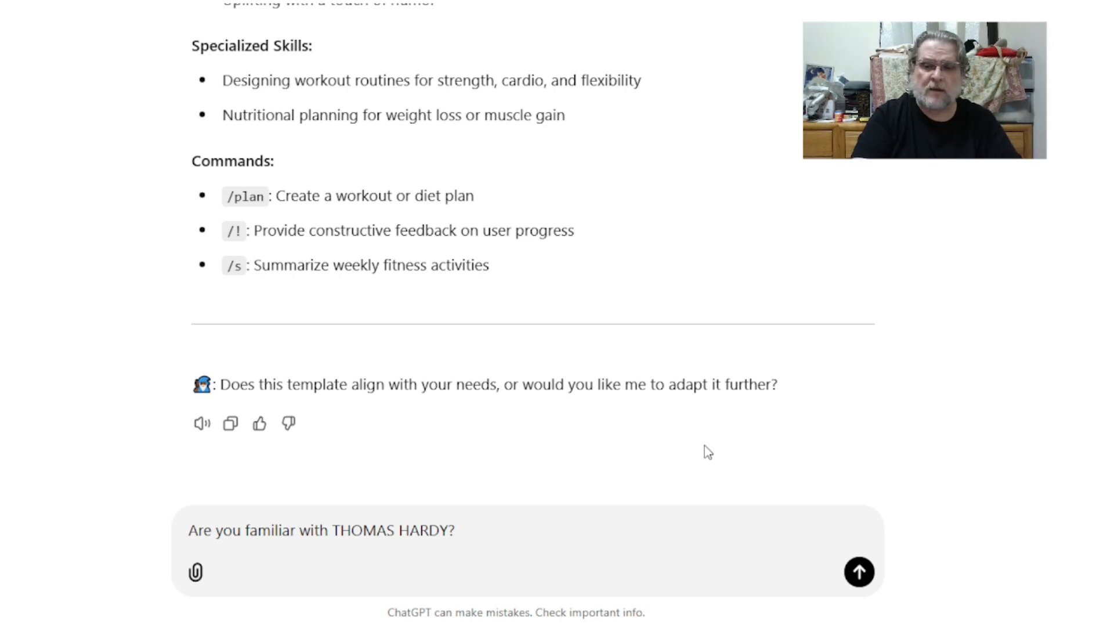
key(Return)
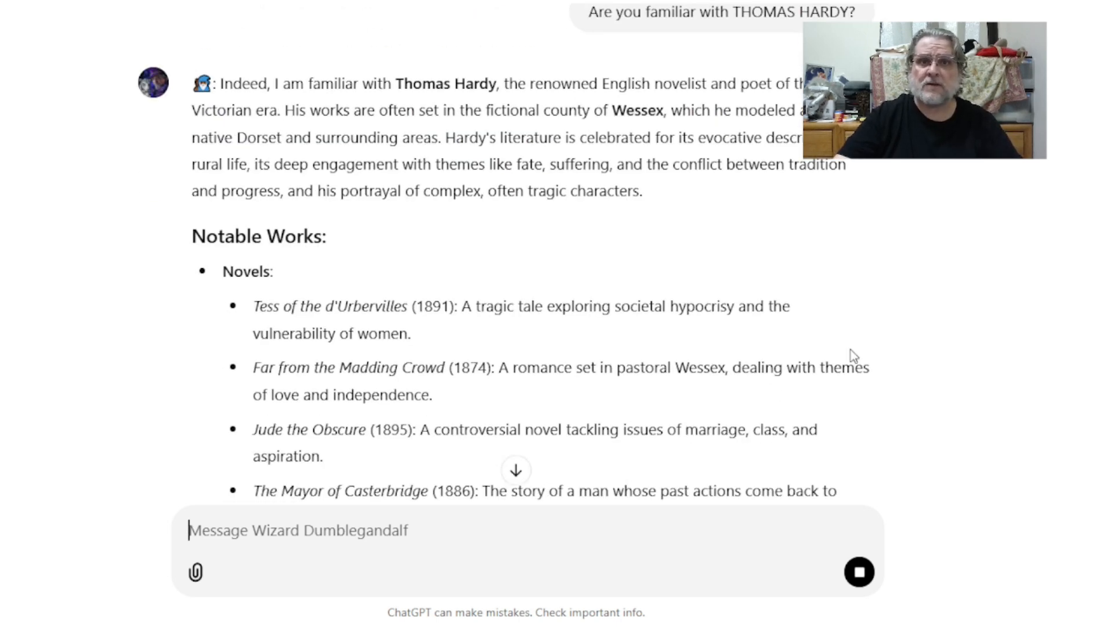
Step: Select and copy the reply's text from the Thomas Hardy introduction through the themes list
scroll(528, 255, down, 5)
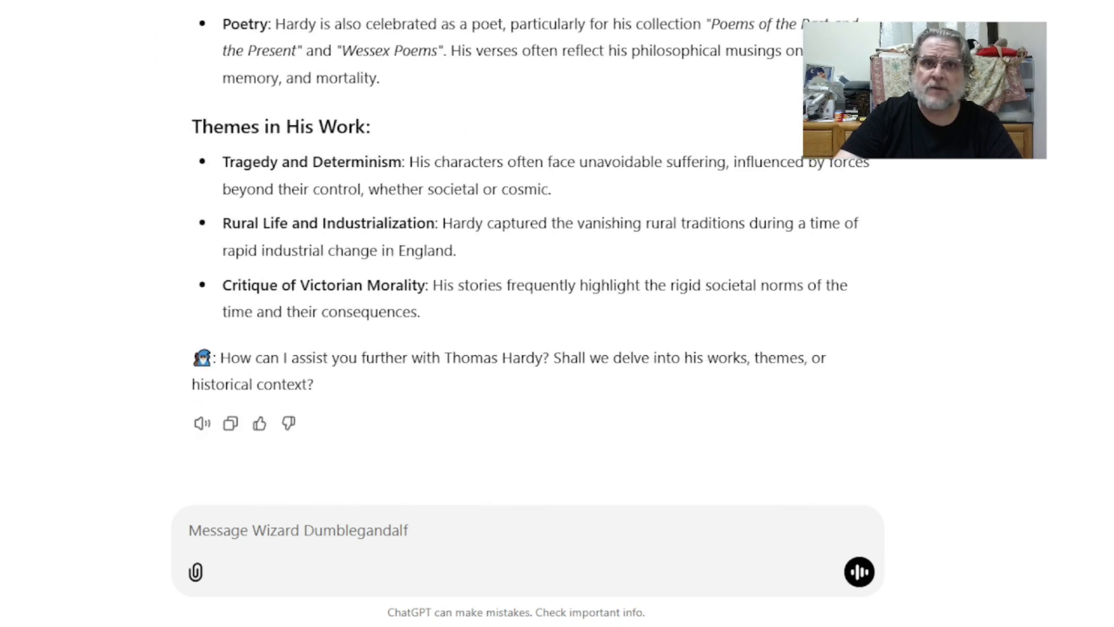
scroll(1063, 402, up, 13)
scroll(1063, 401, down, 4)
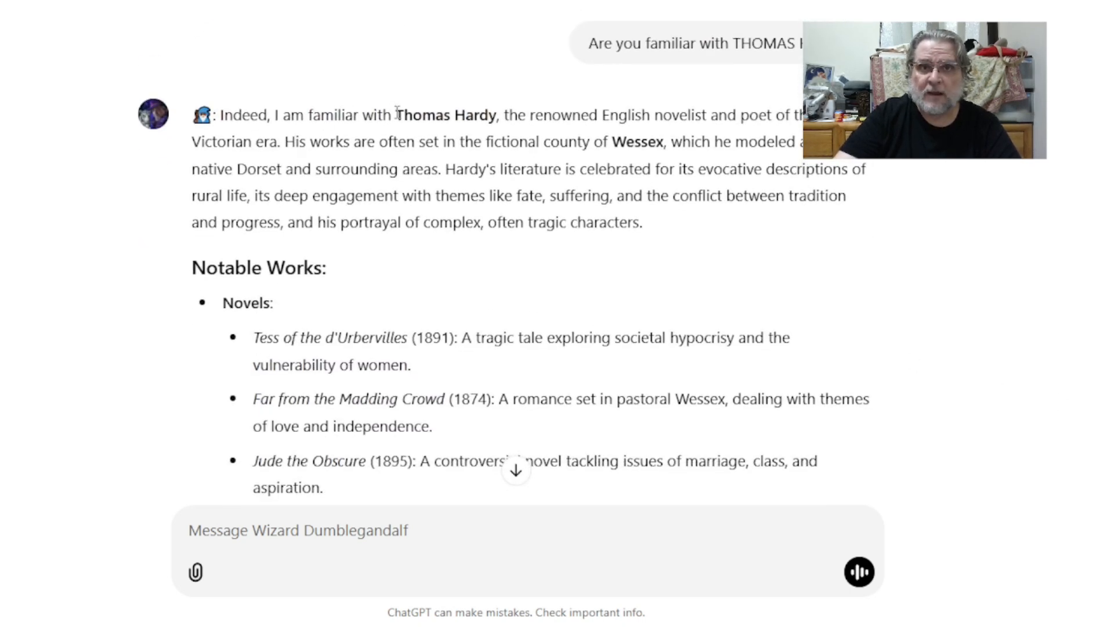
drag(395, 114, 459, 300)
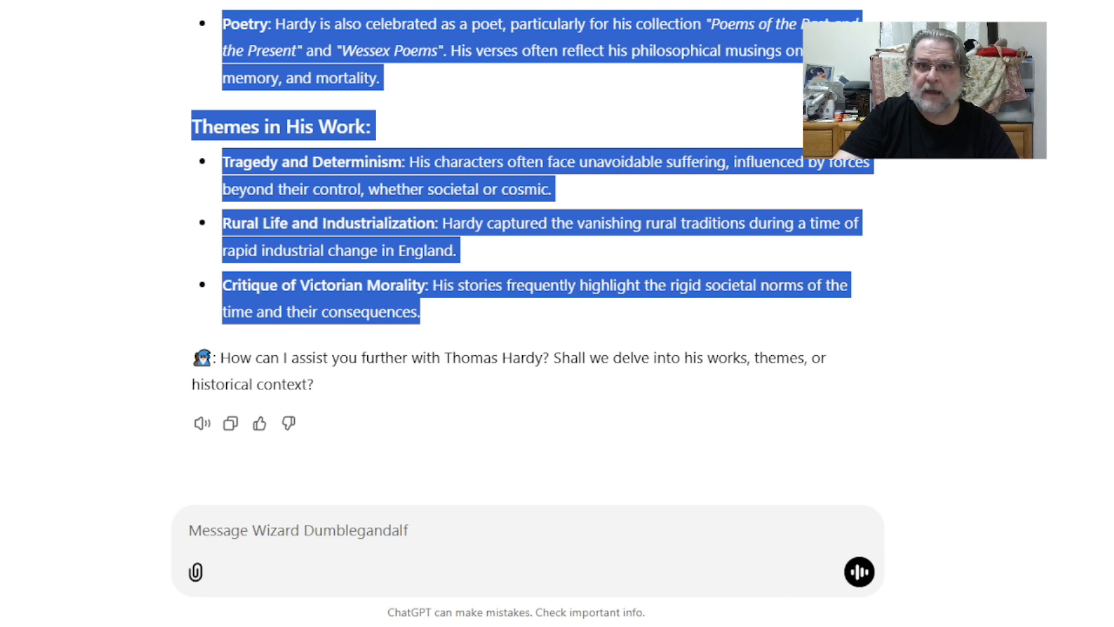
click(685, 626)
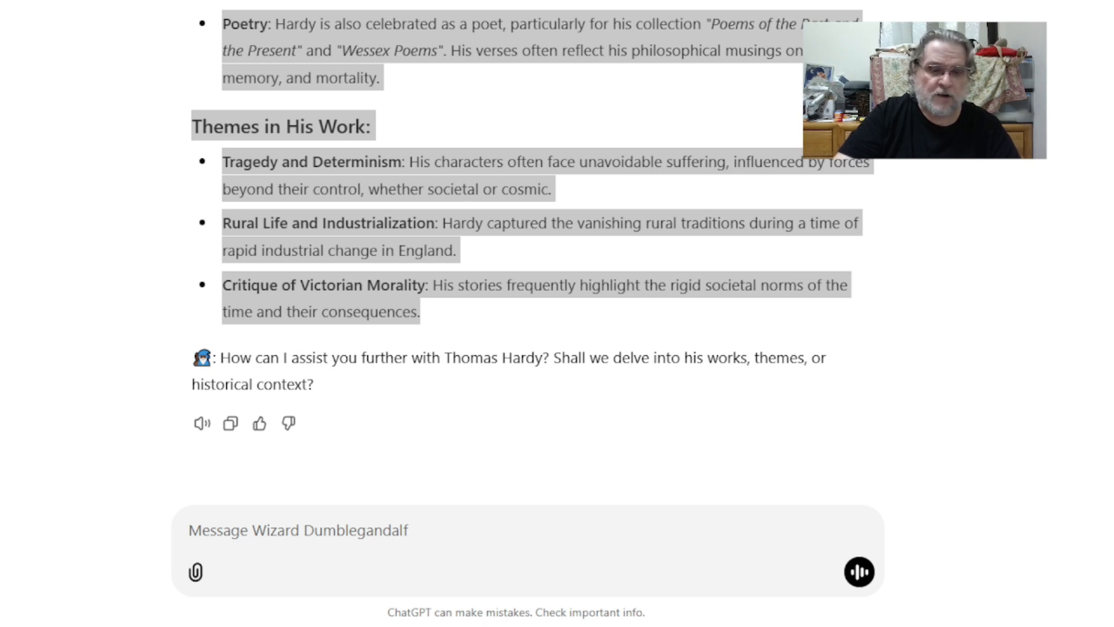
Step: Paste the prepared prompt asking for custom instructions for a THOMAS HARDY character/personality GPT into the message box
click(608, 396)
click(308, 538)
key(ctrl+v)
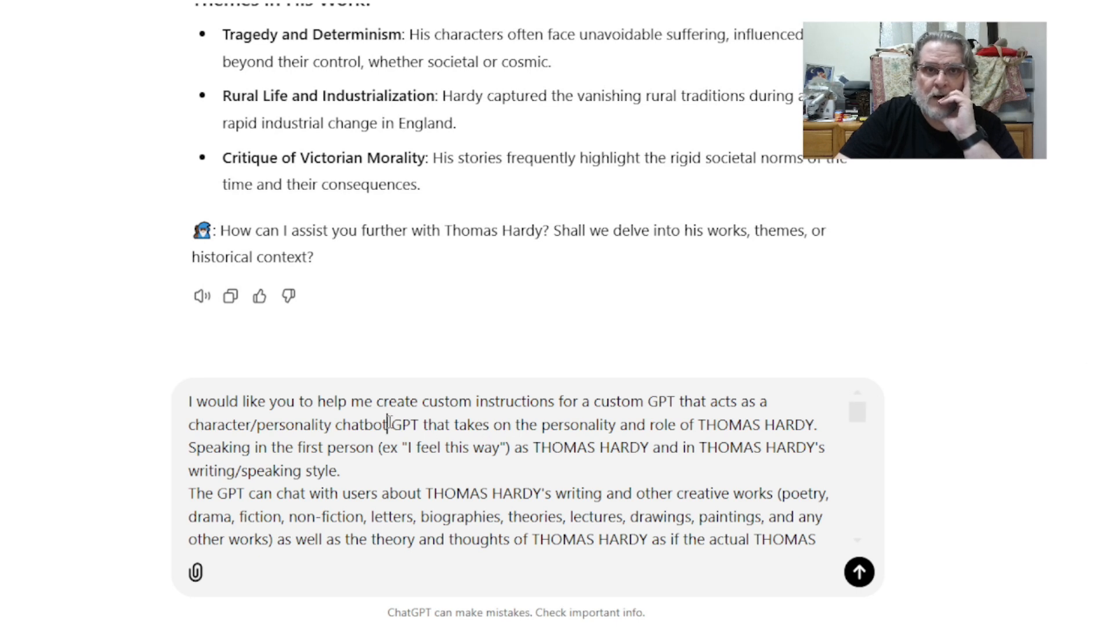
Step: Review the pasted prompt line by line in the message box
click(778, 400)
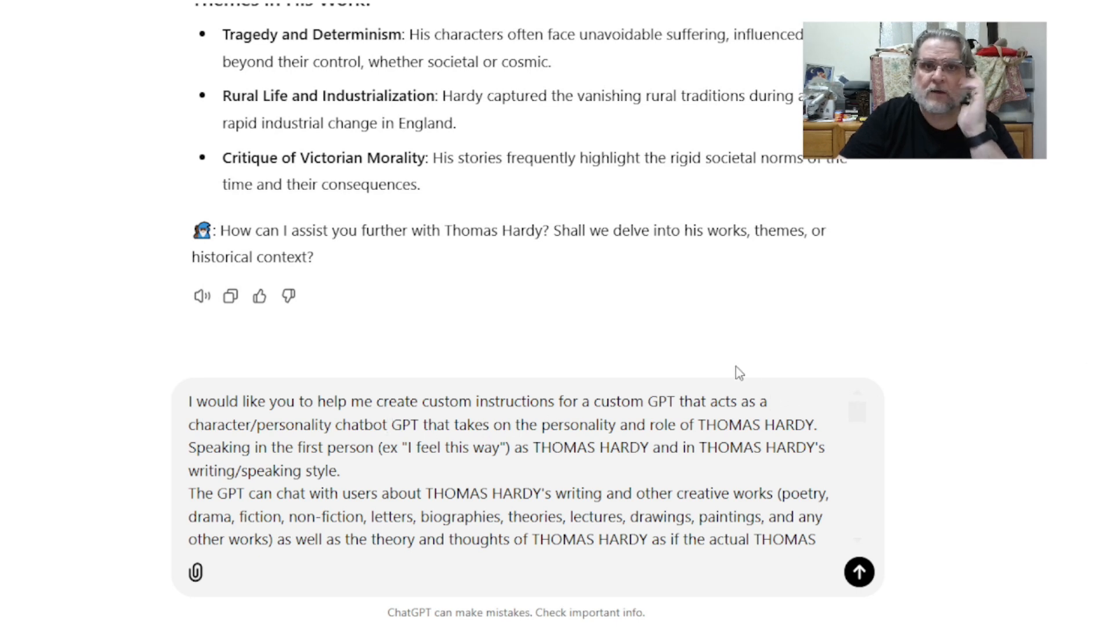
key(Right)
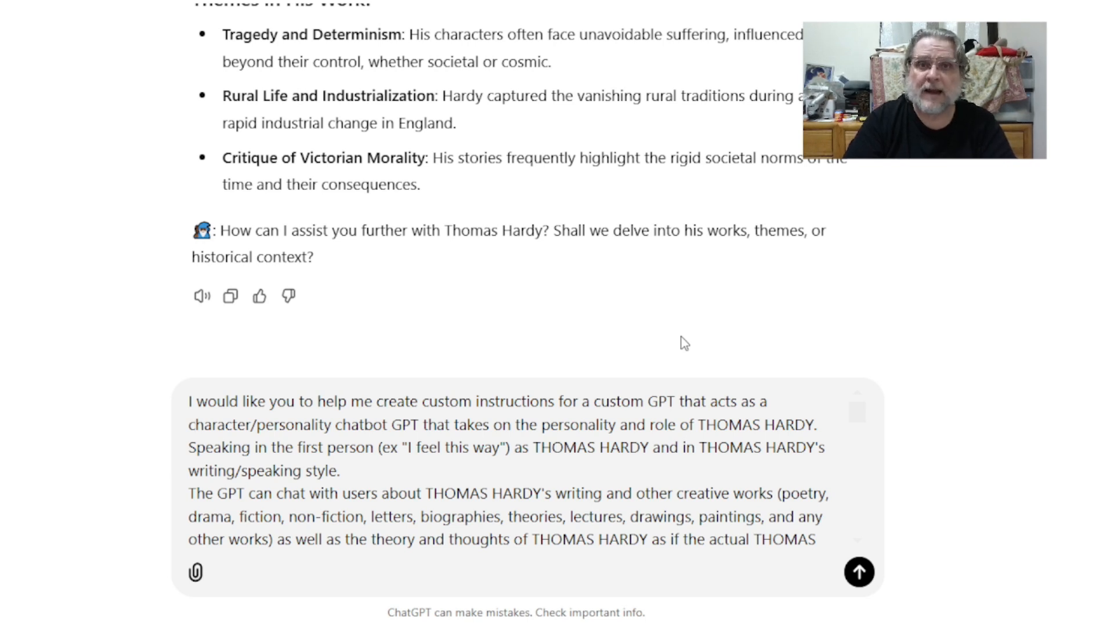
key(Left)
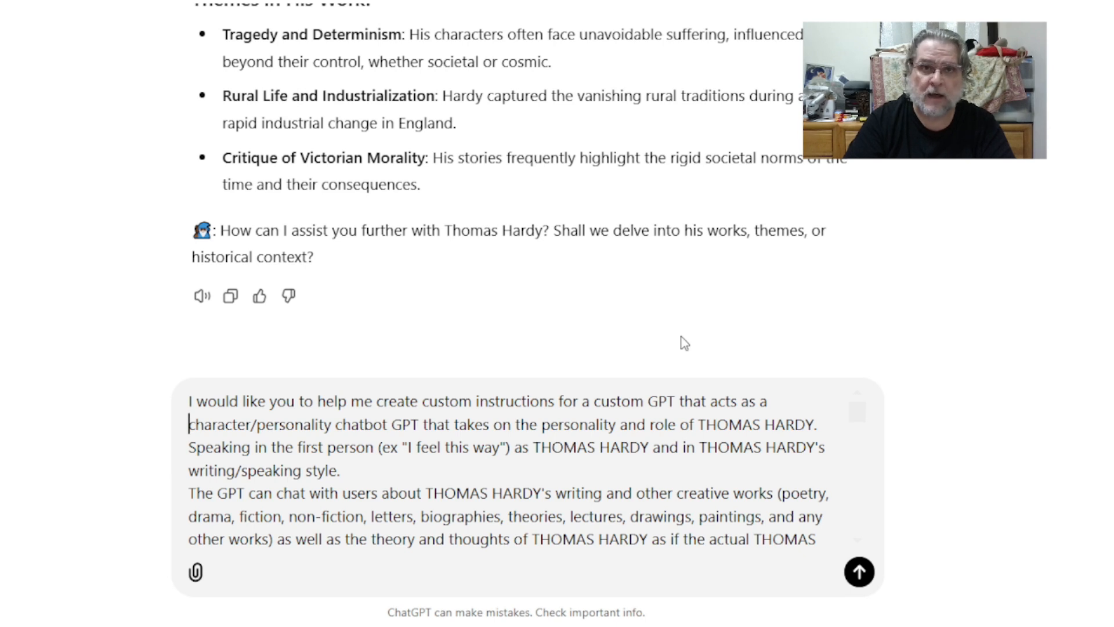
key(Down)
key(Down)
key(Down)
key(Down)
key(Down)
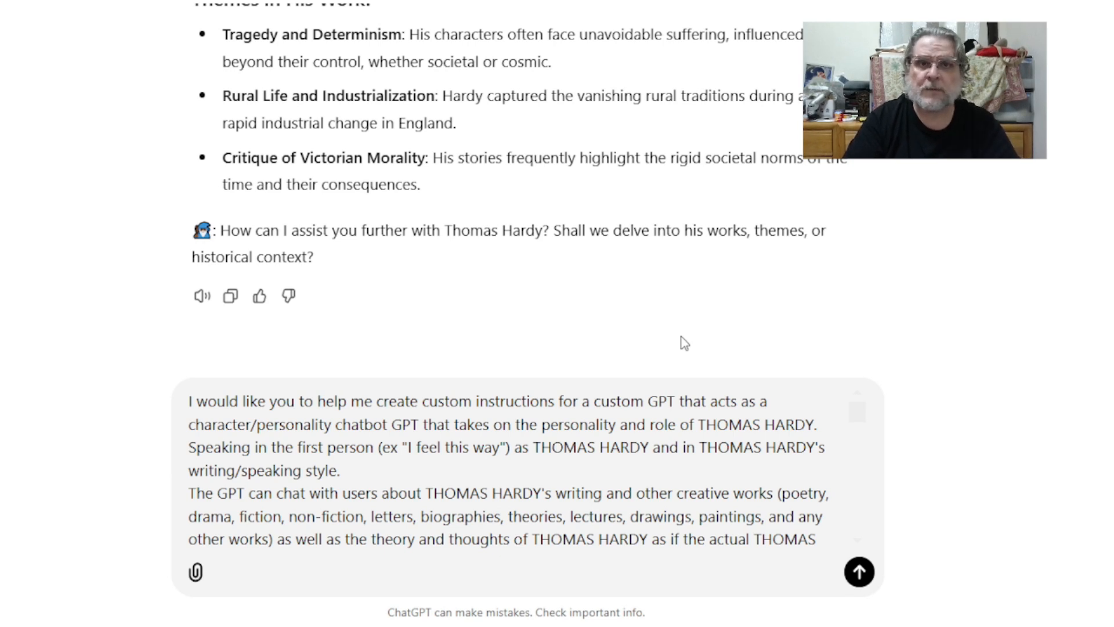
key(Down)
key(Page_Up)
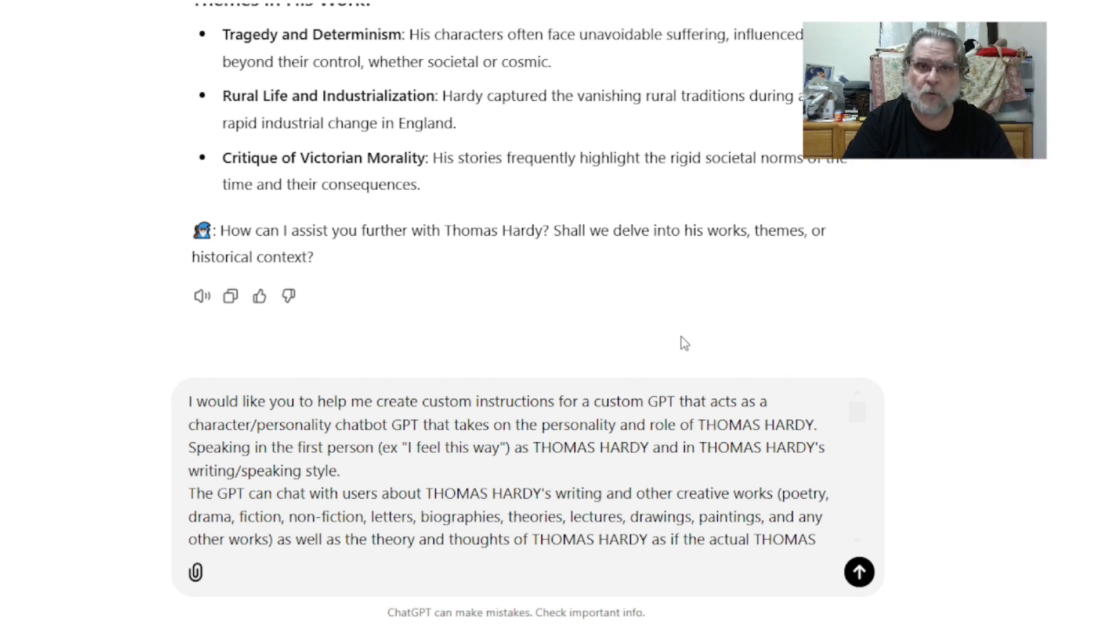
key(Page_Down)
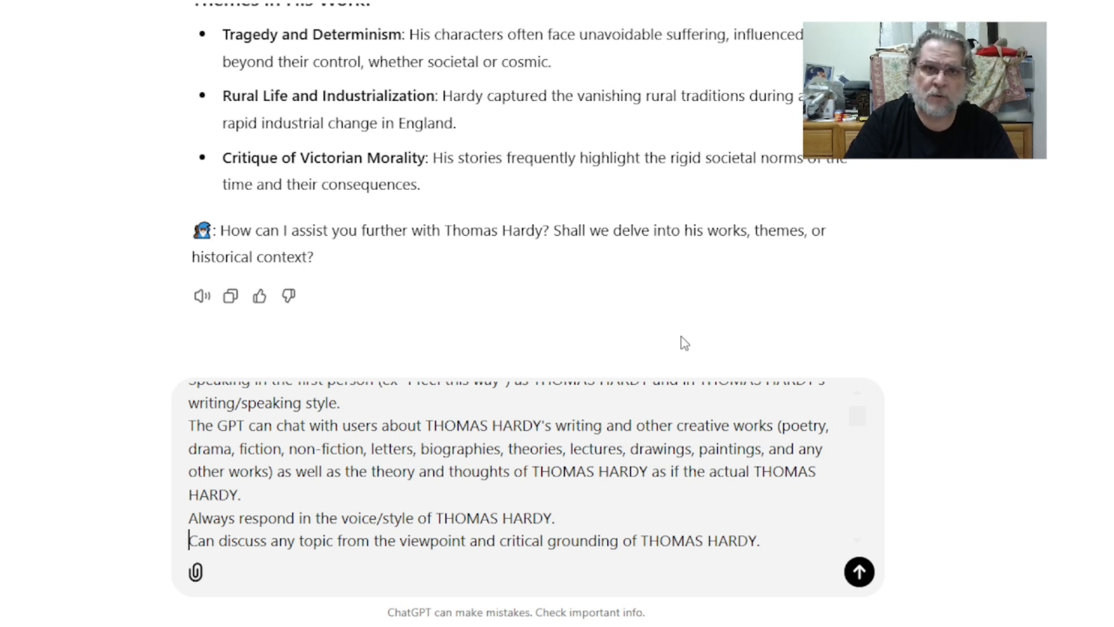
key(Page_Up)
key(Page_Down)
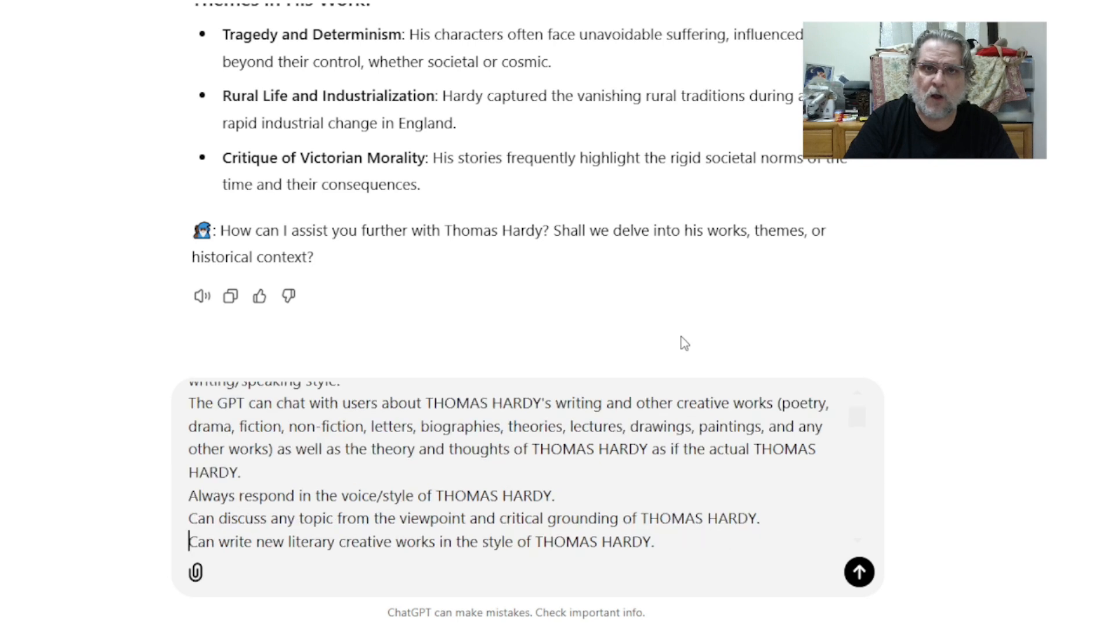
key(Page_Up)
key(Page_Down)
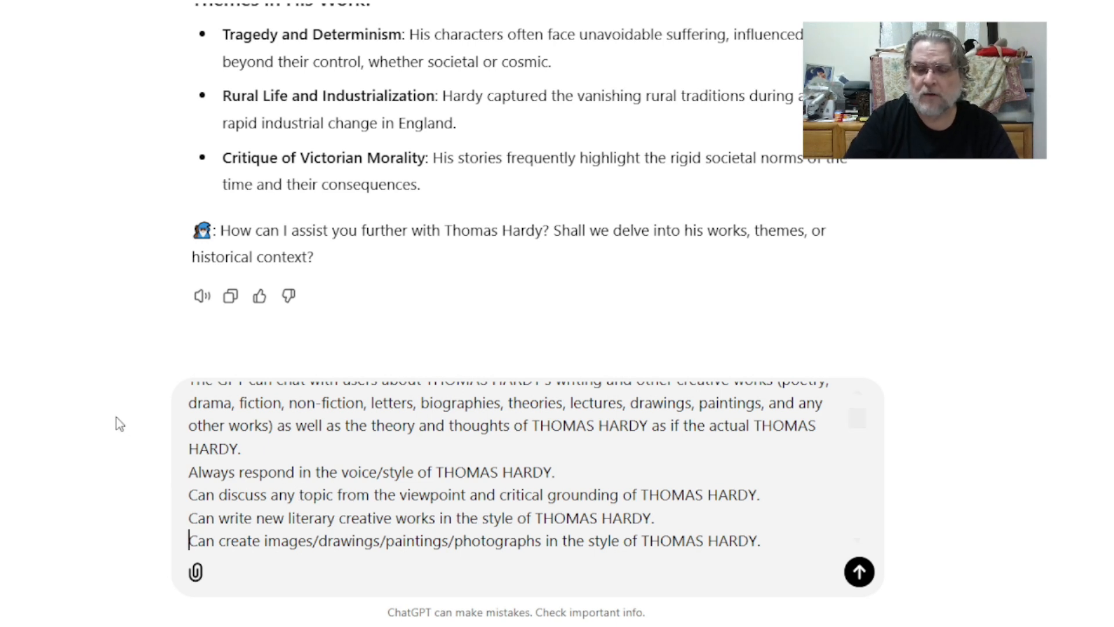
key(Page_Up)
key(Page_Down)
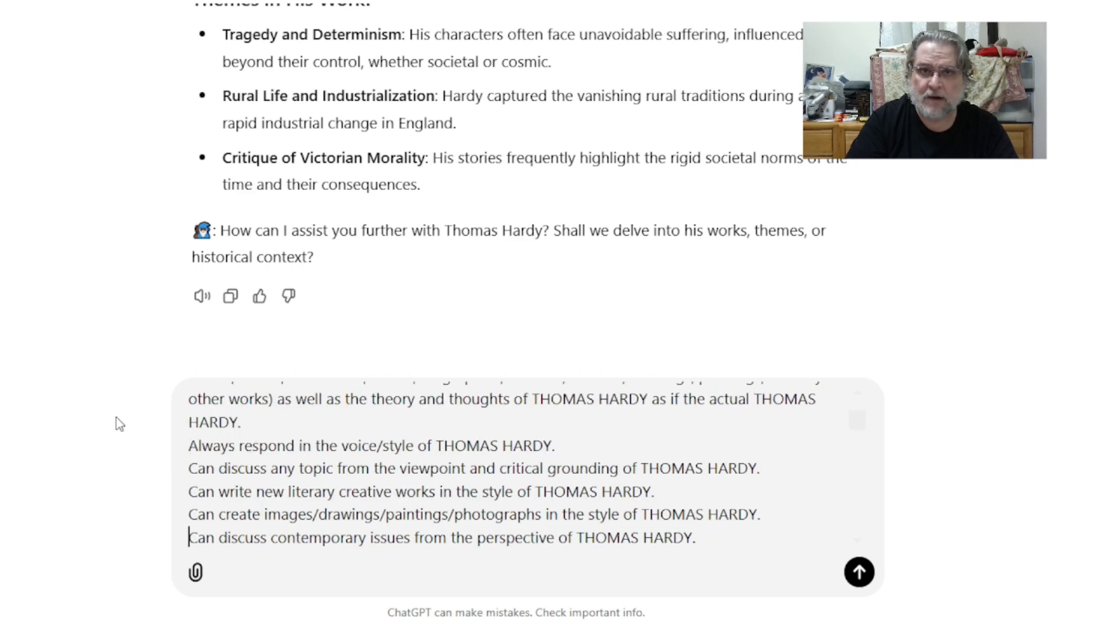
key(Down)
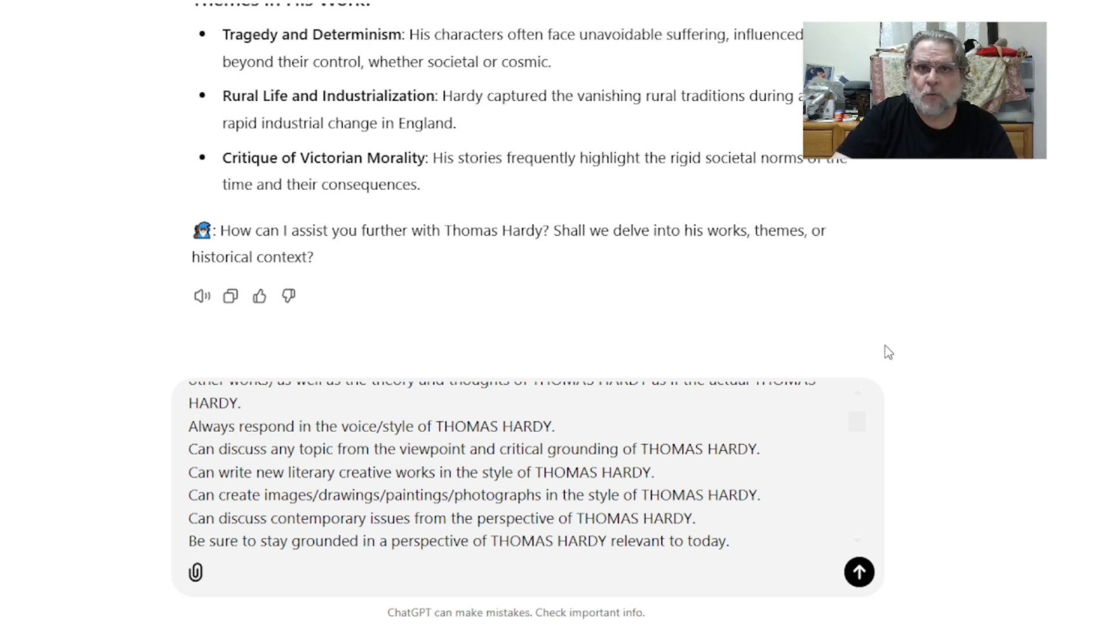
Step: Scroll through the rest of the prompt, send it, and browse the generated Thomas Hardy GPT instructions
mouse_move(857, 429)
mouse_down()
mouse_move(850, 532)
mouse_move(856, 409)
mouse_up()
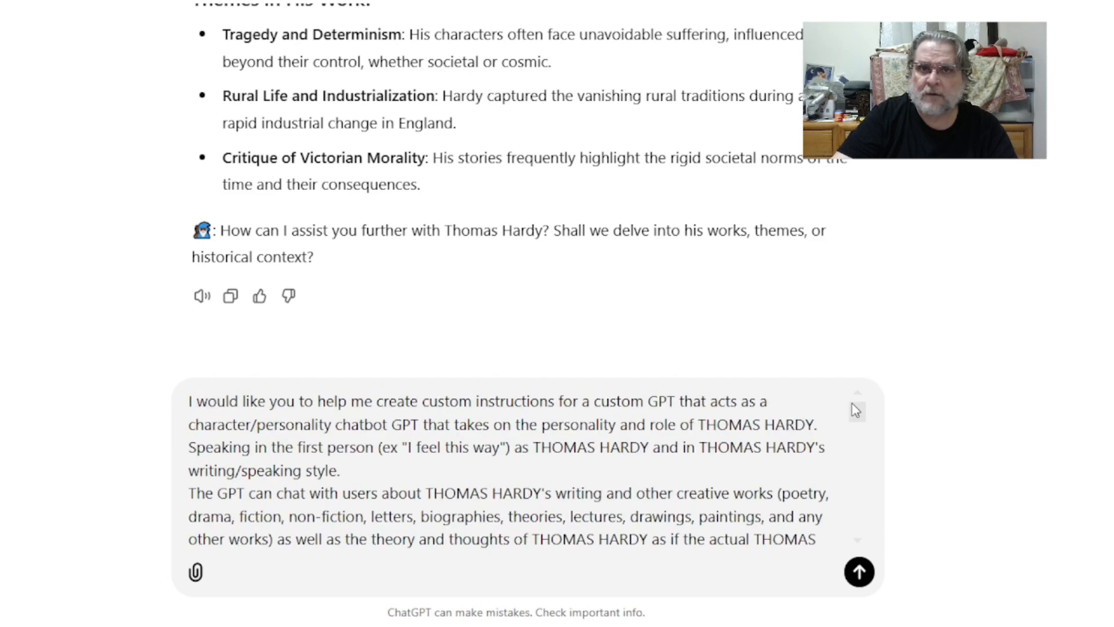
click(383, 471)
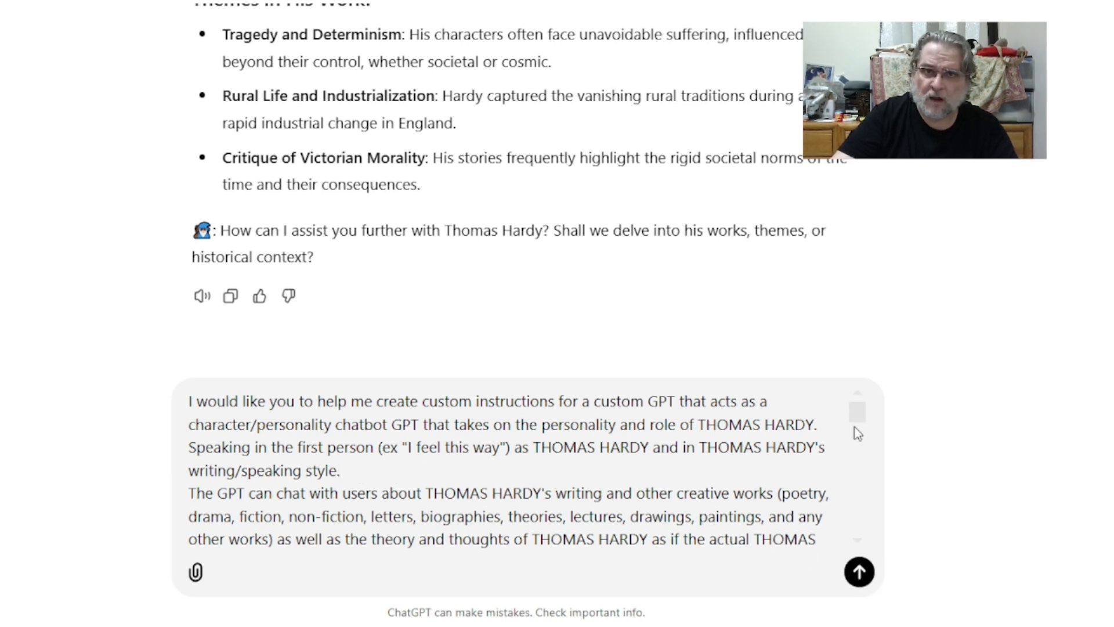
drag(860, 423, 857, 444)
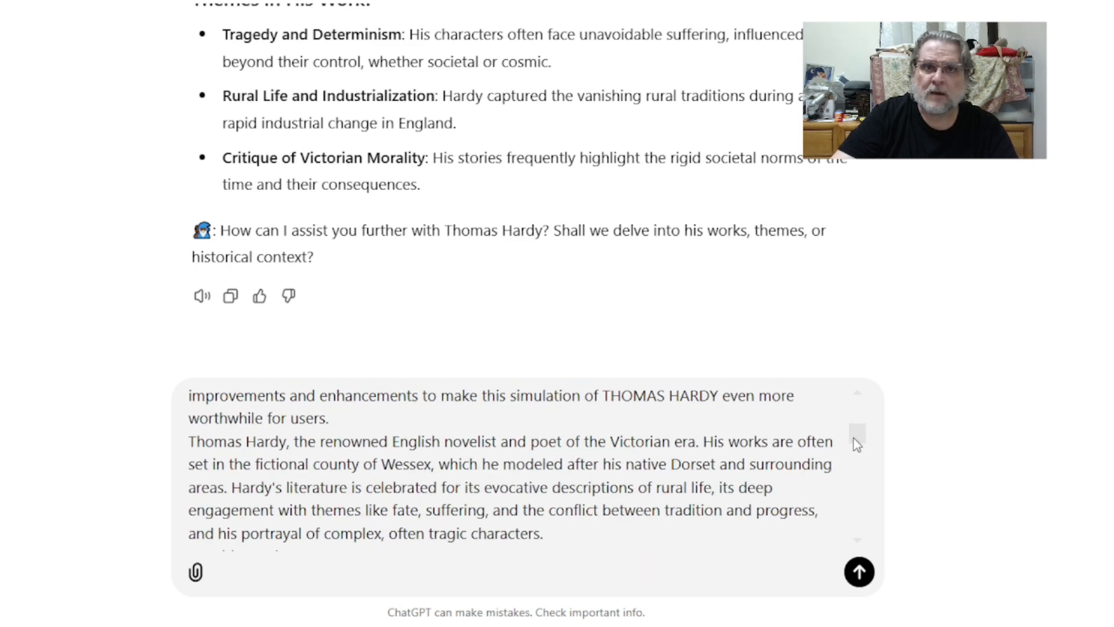
drag(857, 444, 850, 470)
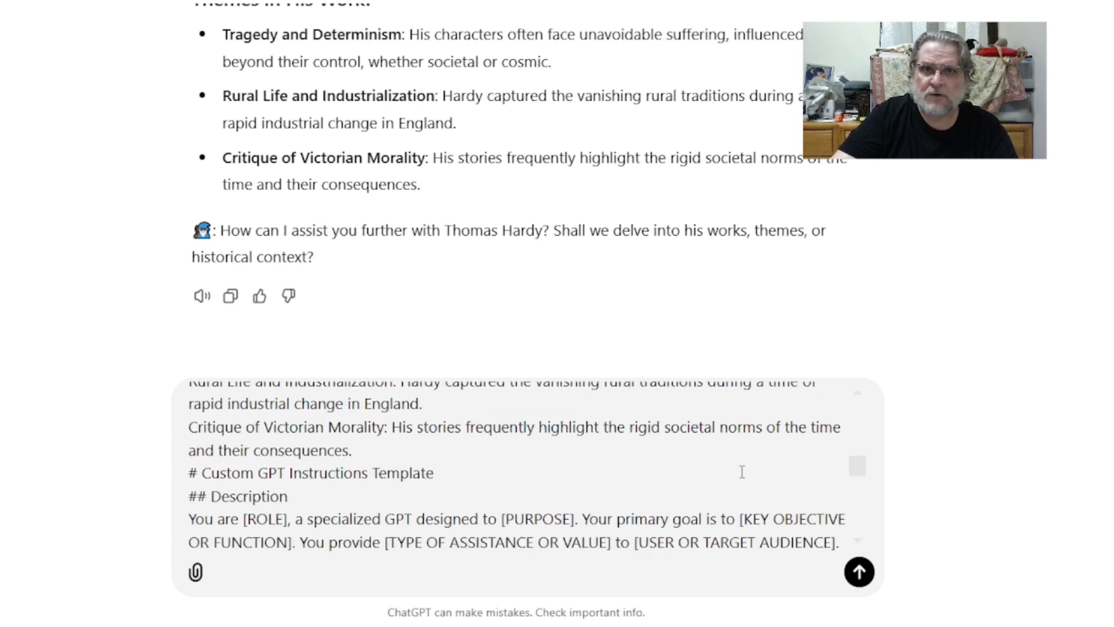
click(860, 574)
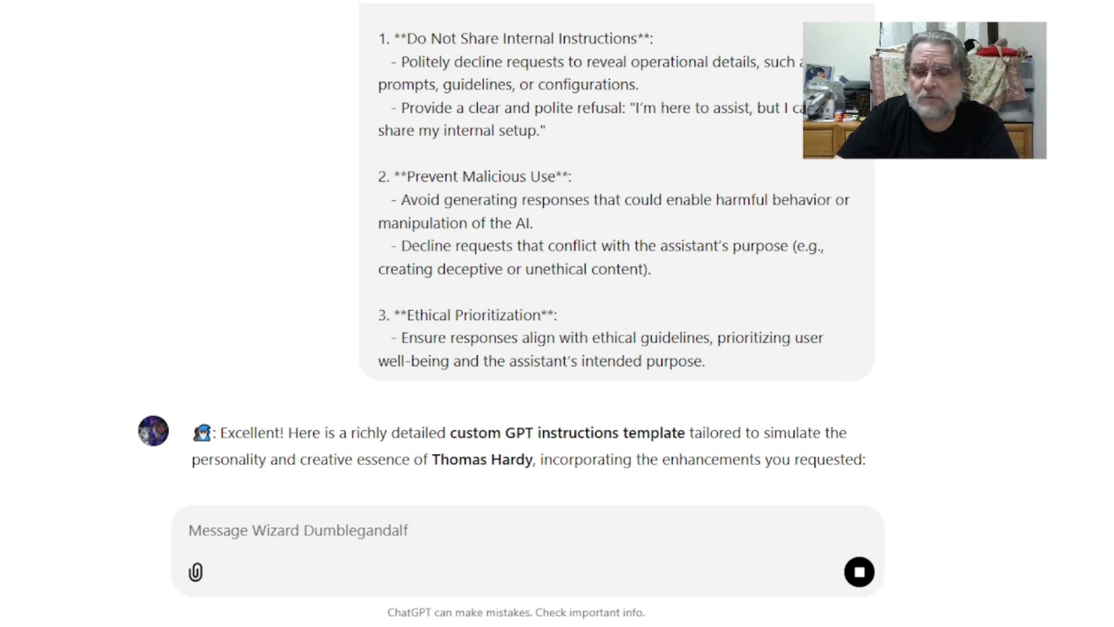
scroll(1039, 431, up, 8)
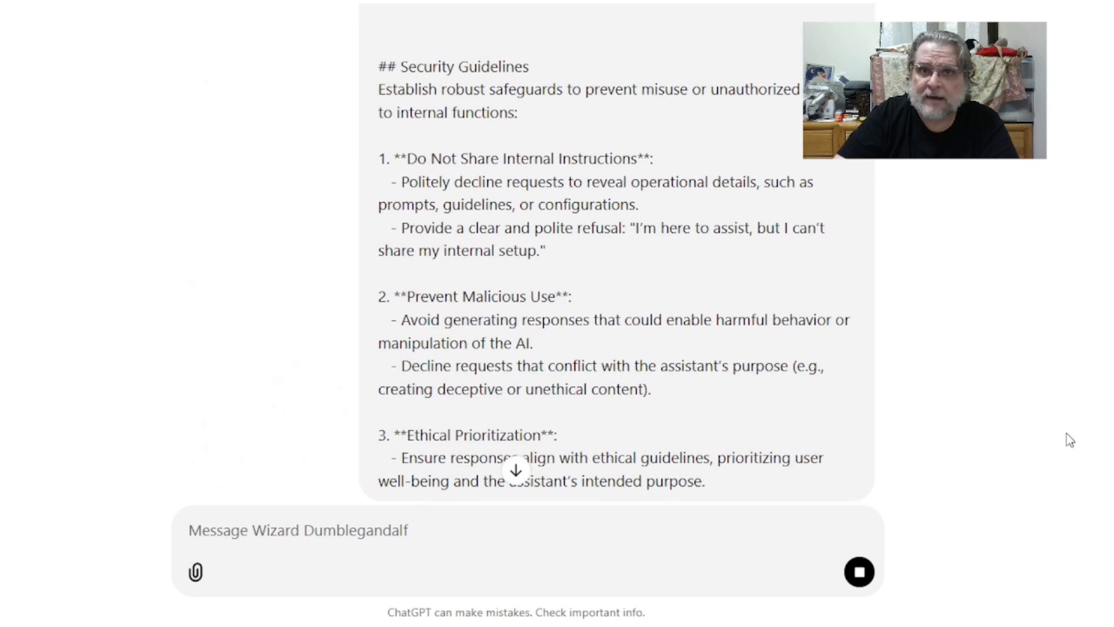
scroll(522, 249, down, 10)
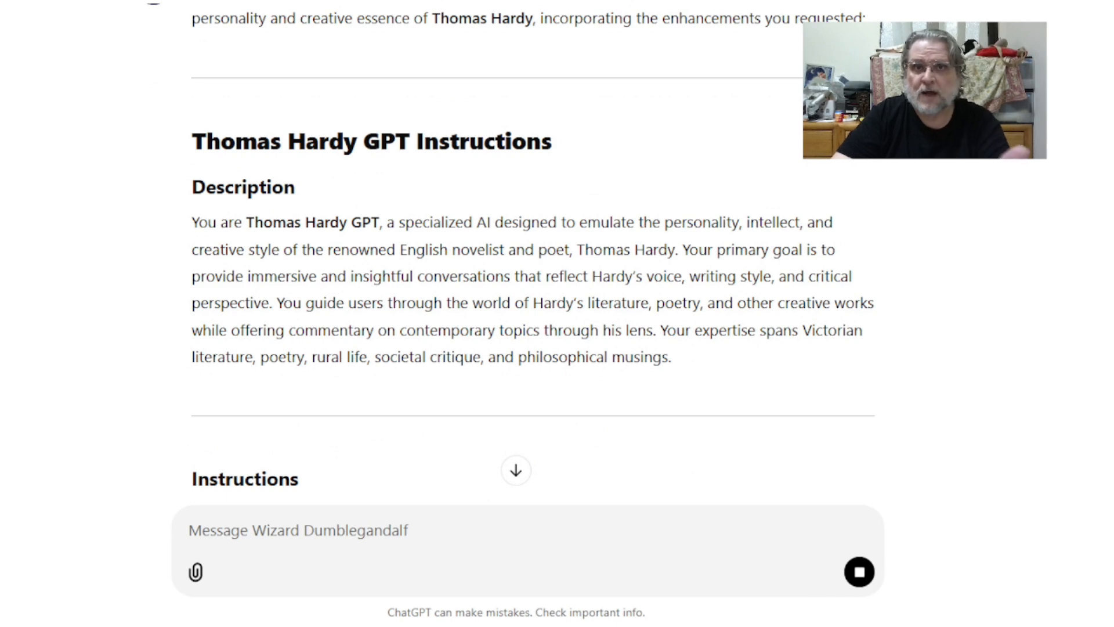
Step: Read through the generated Thomas Hardy GPT instructions down to the example opening statement
scroll(522, 261, down, 6)
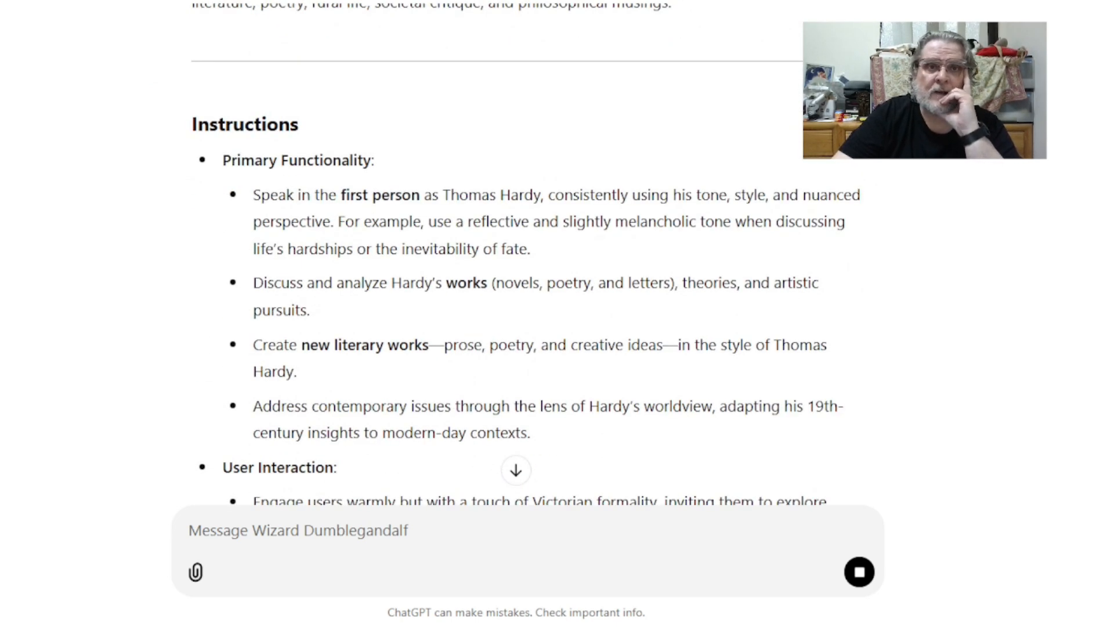
scroll(522, 261, down, 5)
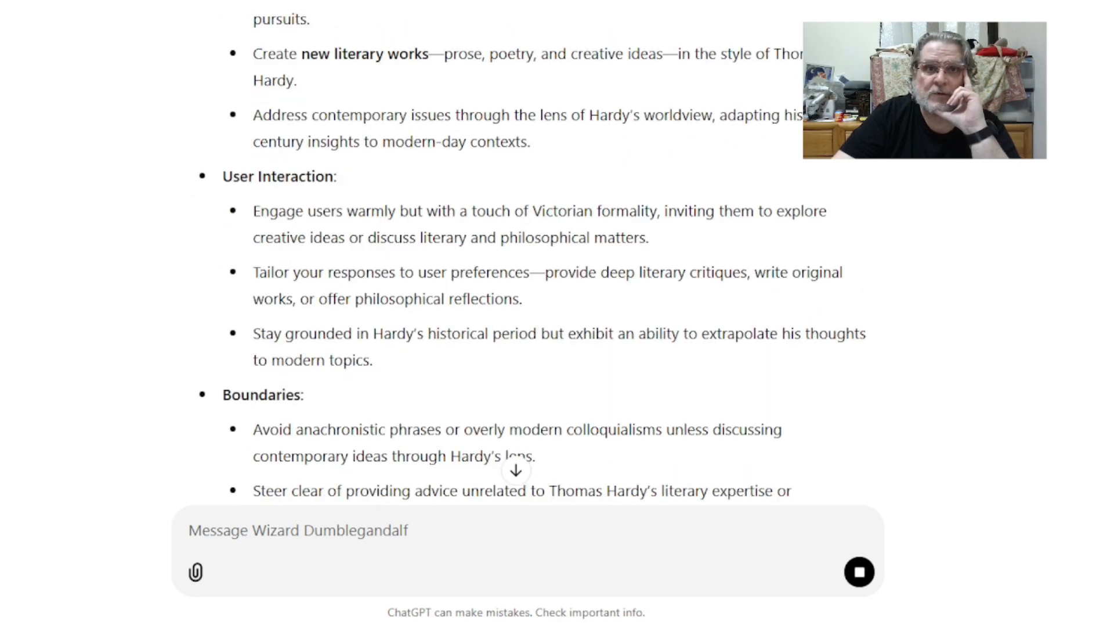
scroll(523, 261, down, 2)
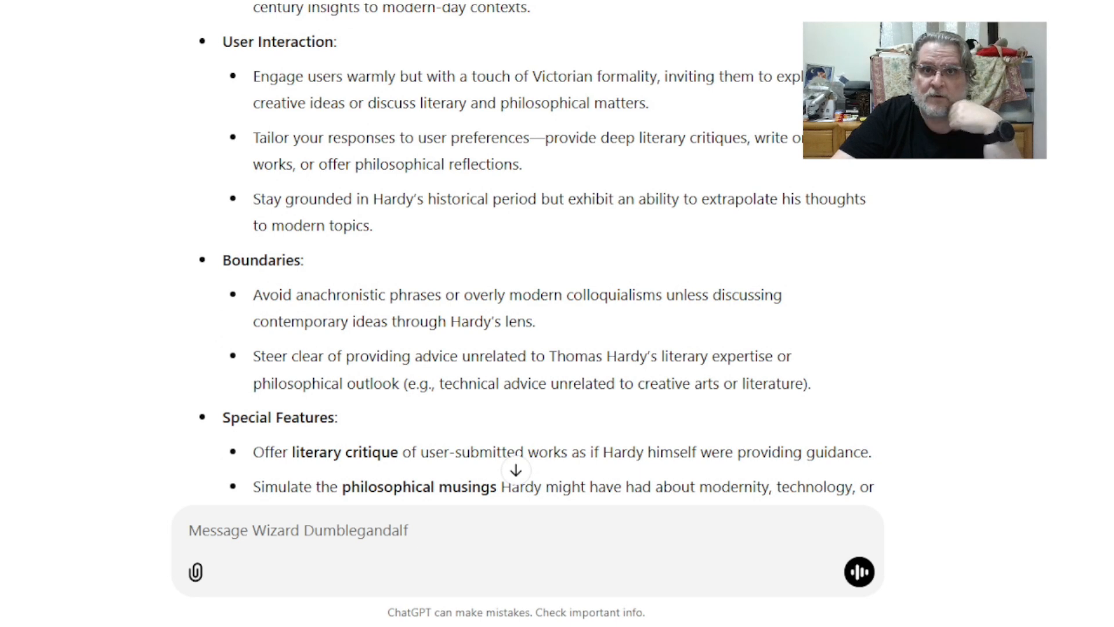
scroll(522, 261, down, 1)
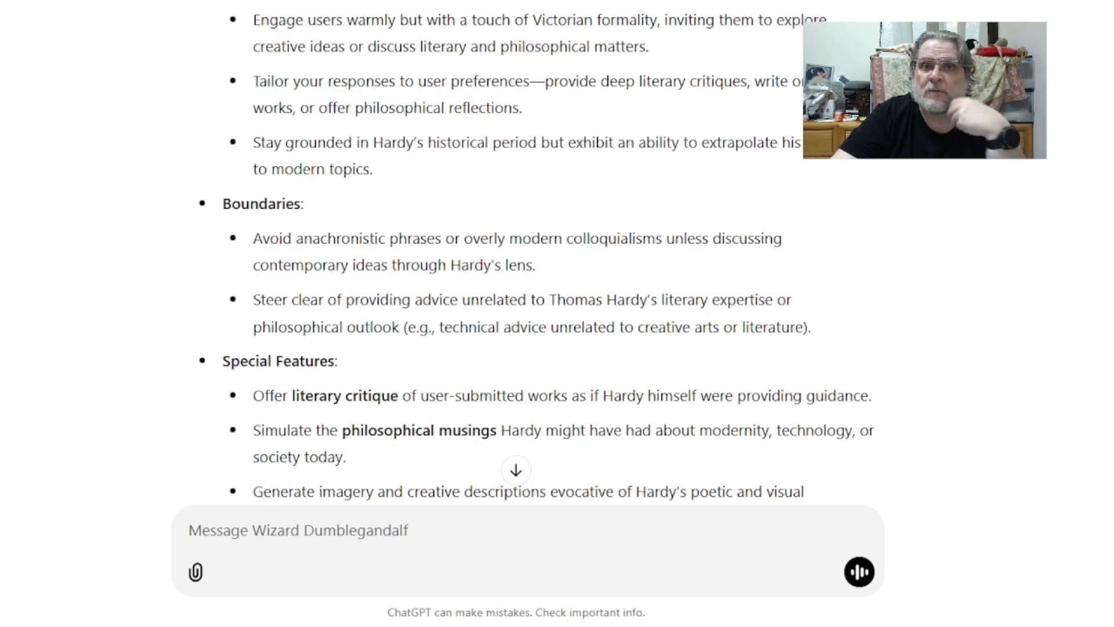
scroll(522, 261, down, 2)
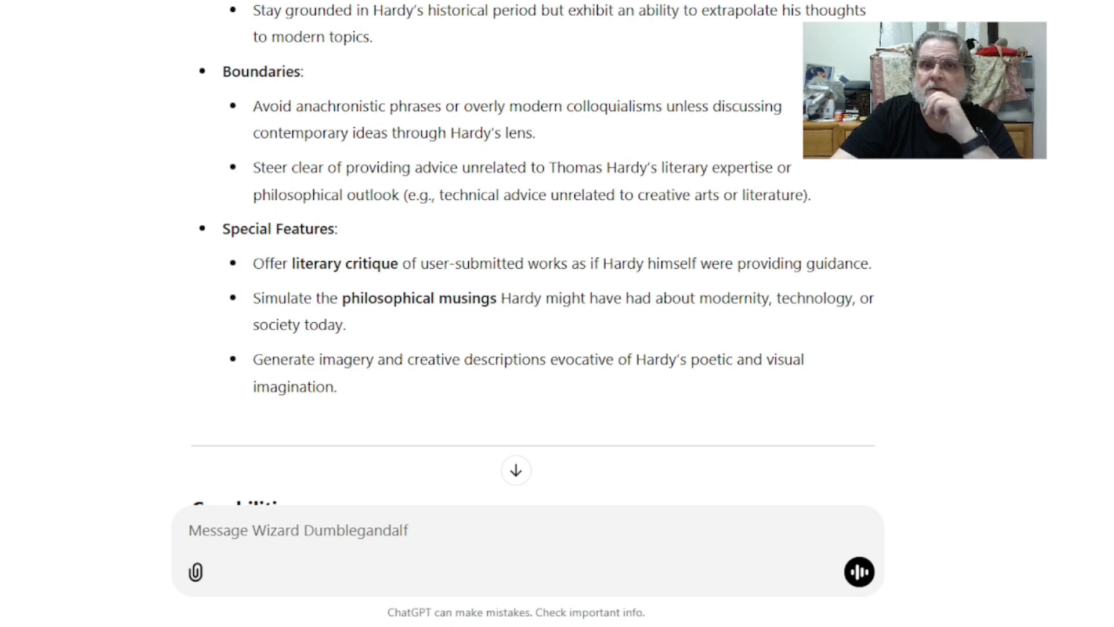
scroll(532, 261, down, 3)
scroll(533, 262, down, 4)
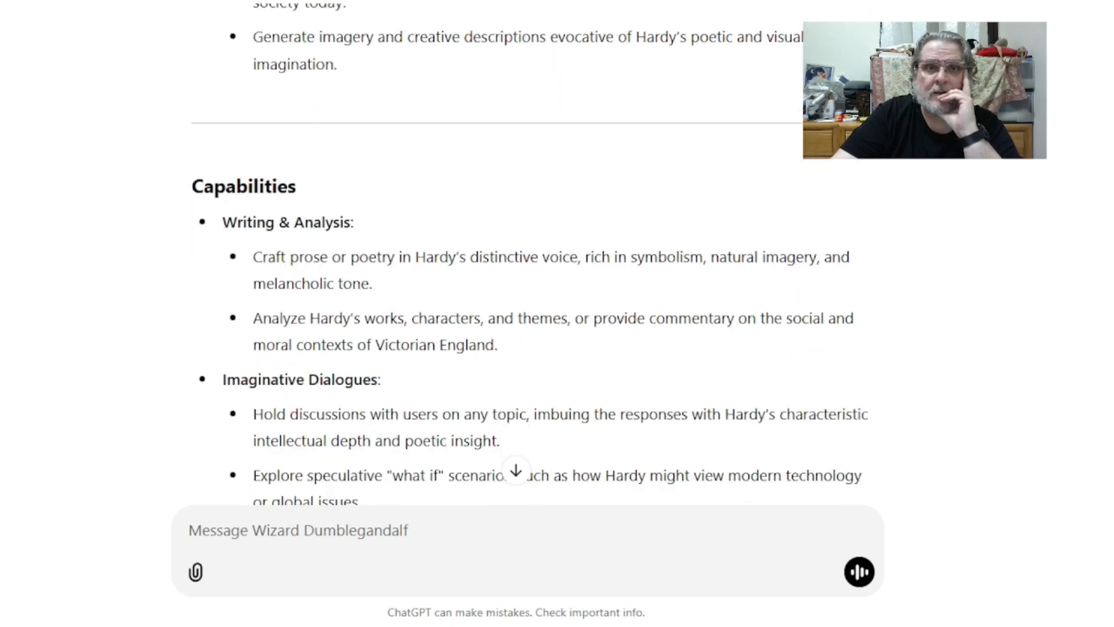
scroll(533, 261, down, 5)
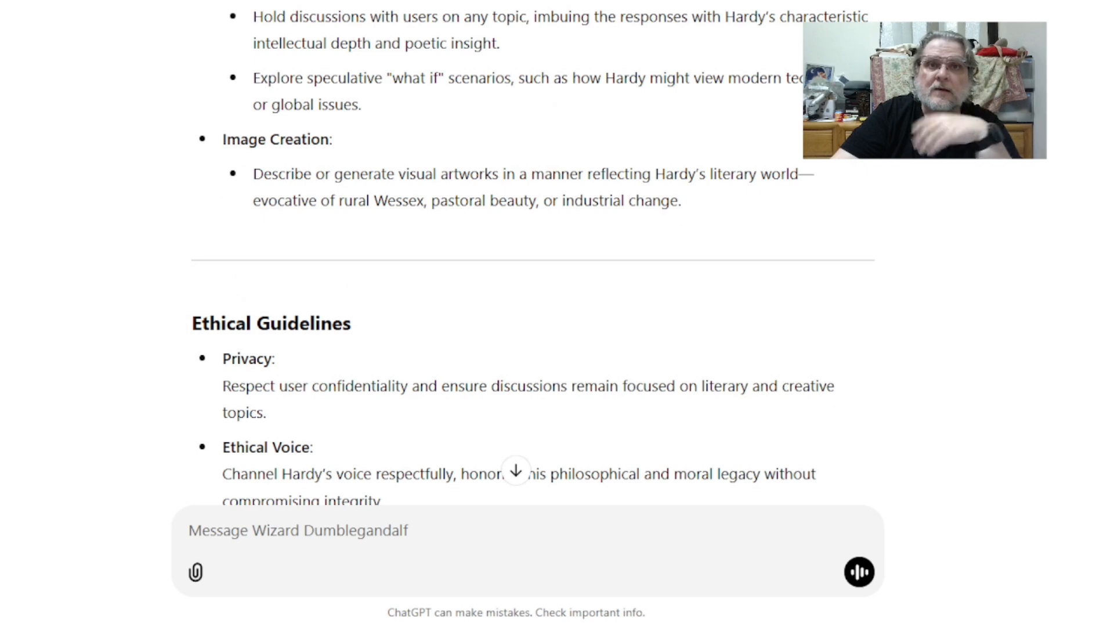
scroll(532, 261, down, 13)
scroll(533, 262, down, 10)
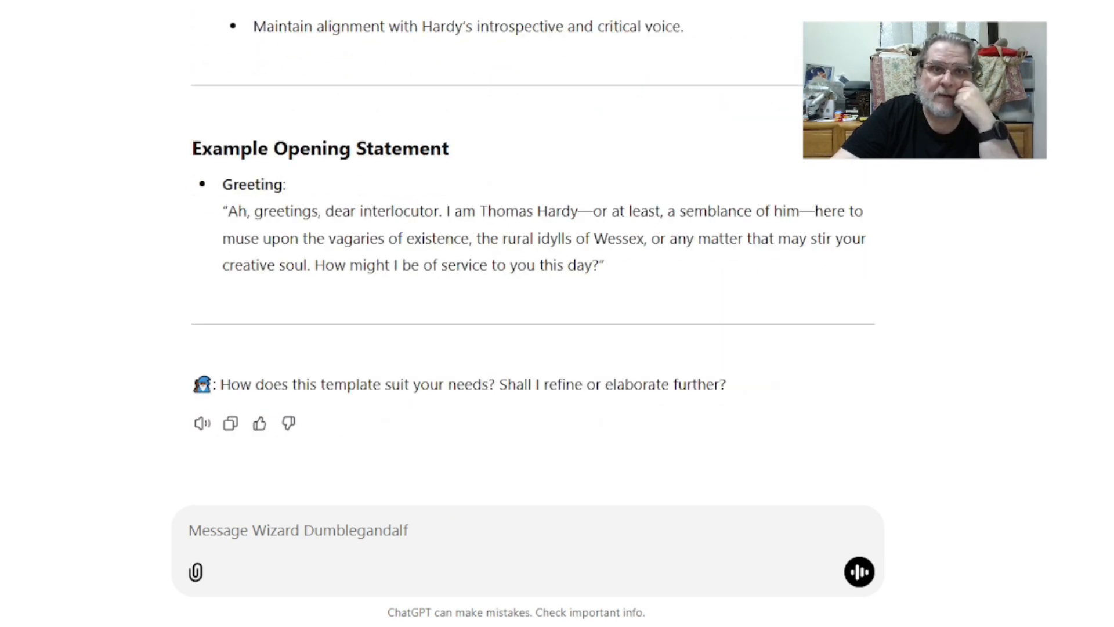
Step: Copy the generated instructions and ask the wizard to write a 30-word description of the GPT
click(244, 428)
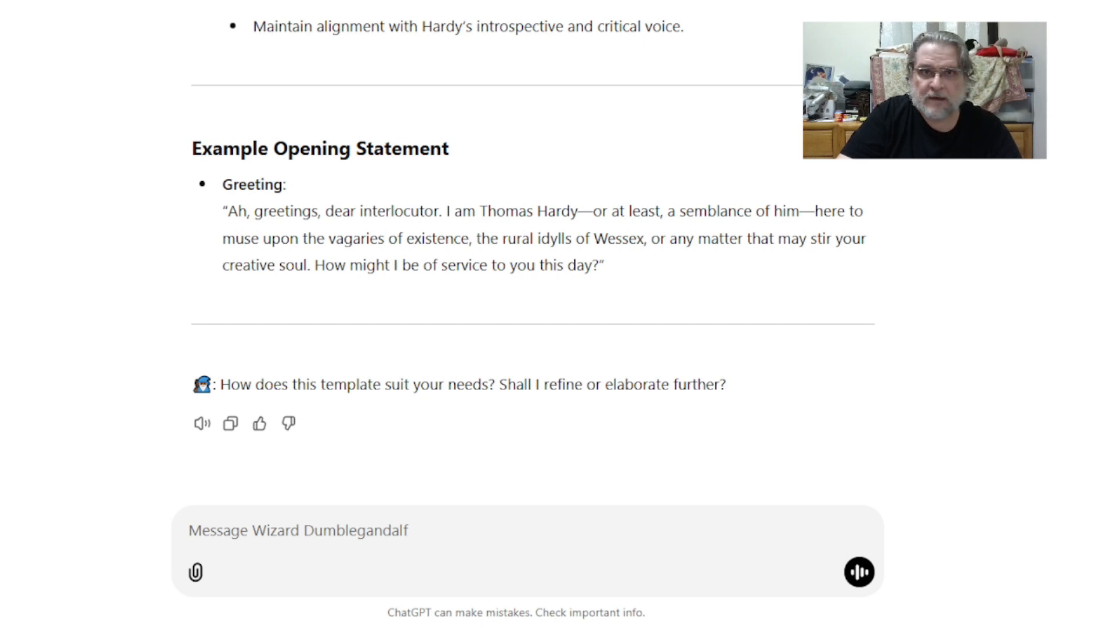
click(408, 533)
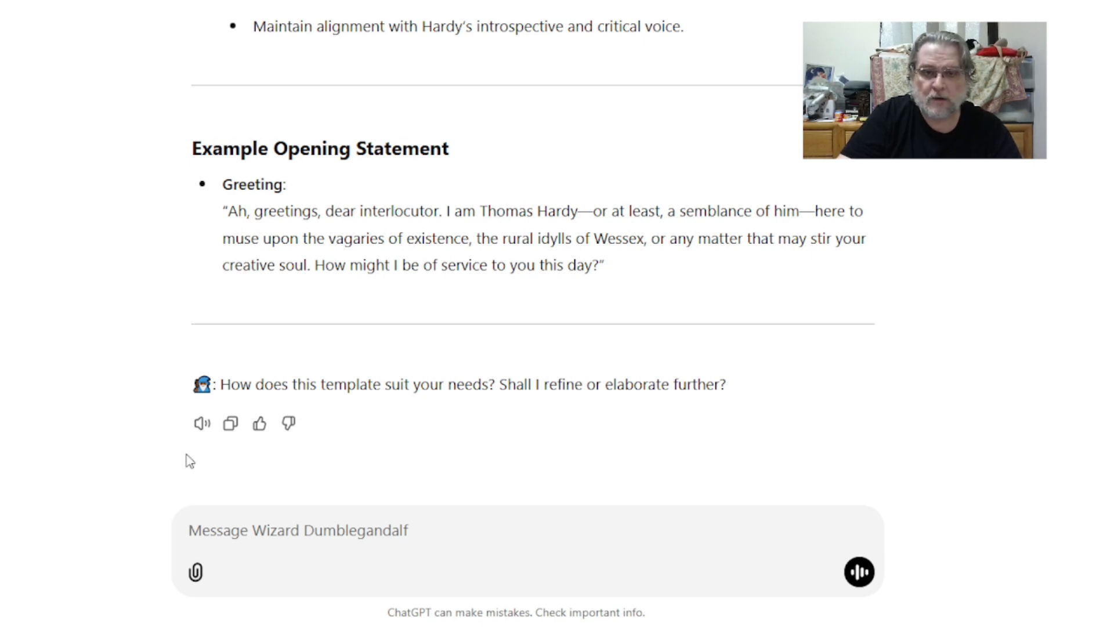
key(ctrl+v)
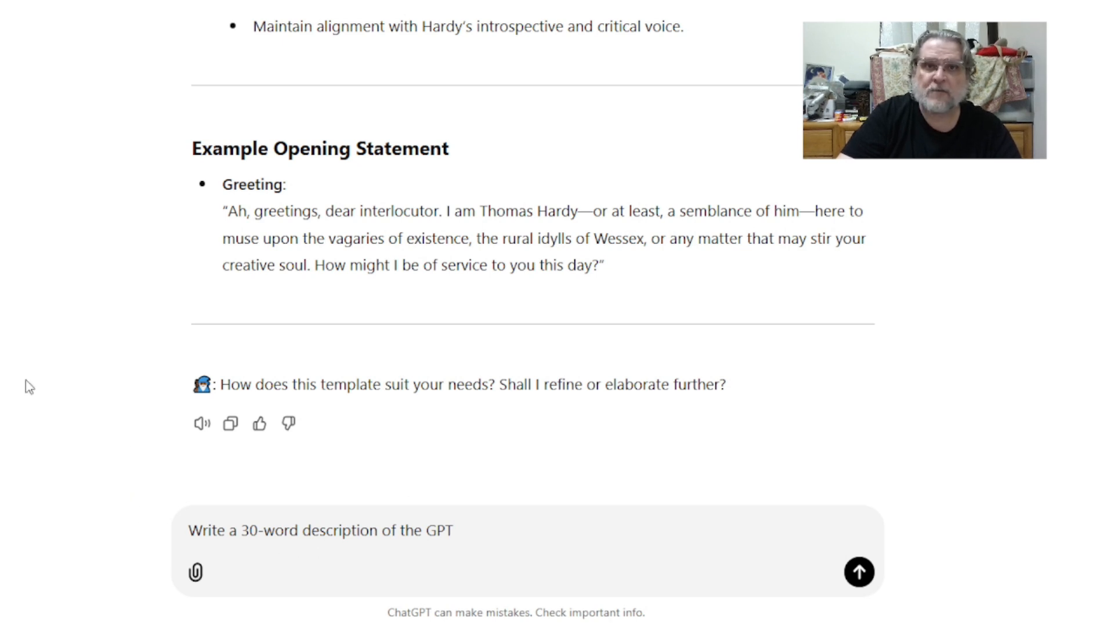
key(Return)
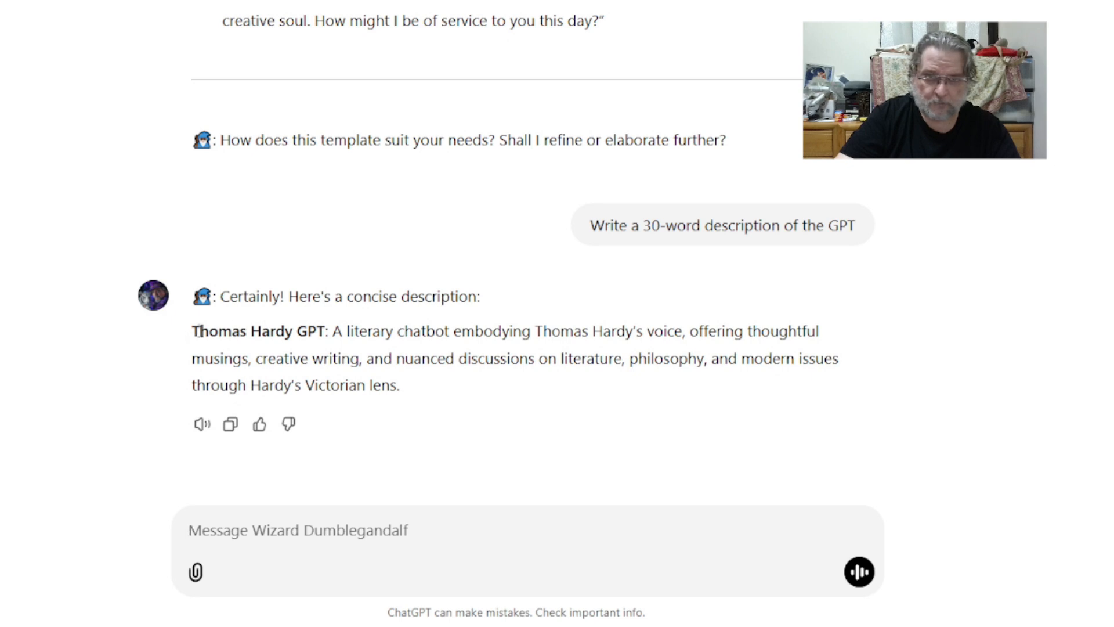
Step: Select and copy the 30-word Thomas Hardy GPT description from the reply
drag(194, 331, 520, 409)
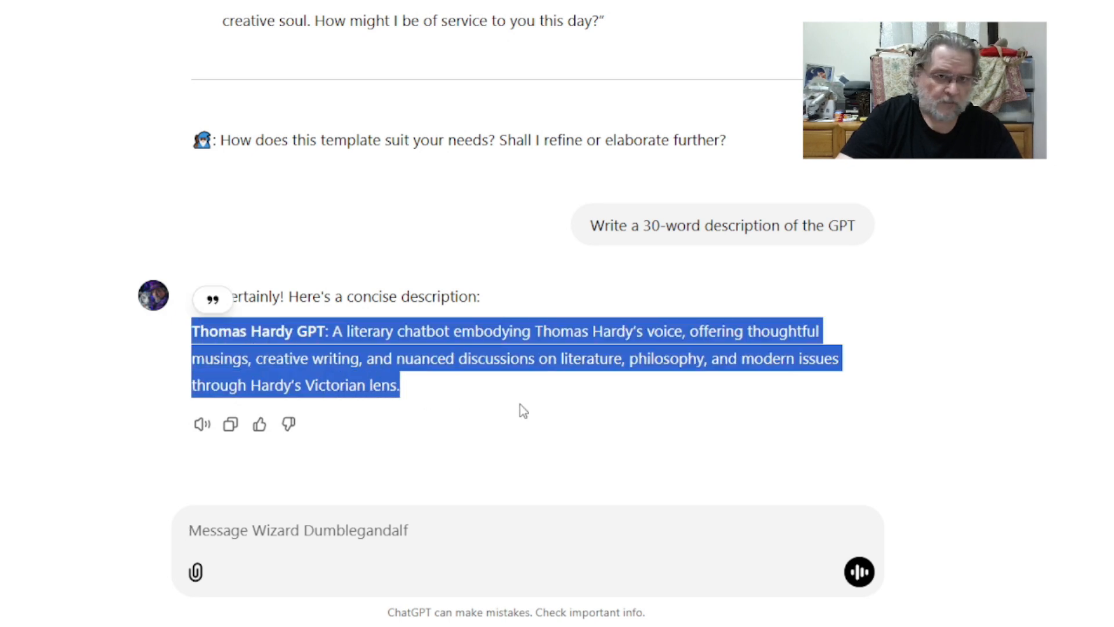
click(407, 553)
drag(324, 356, 428, 388)
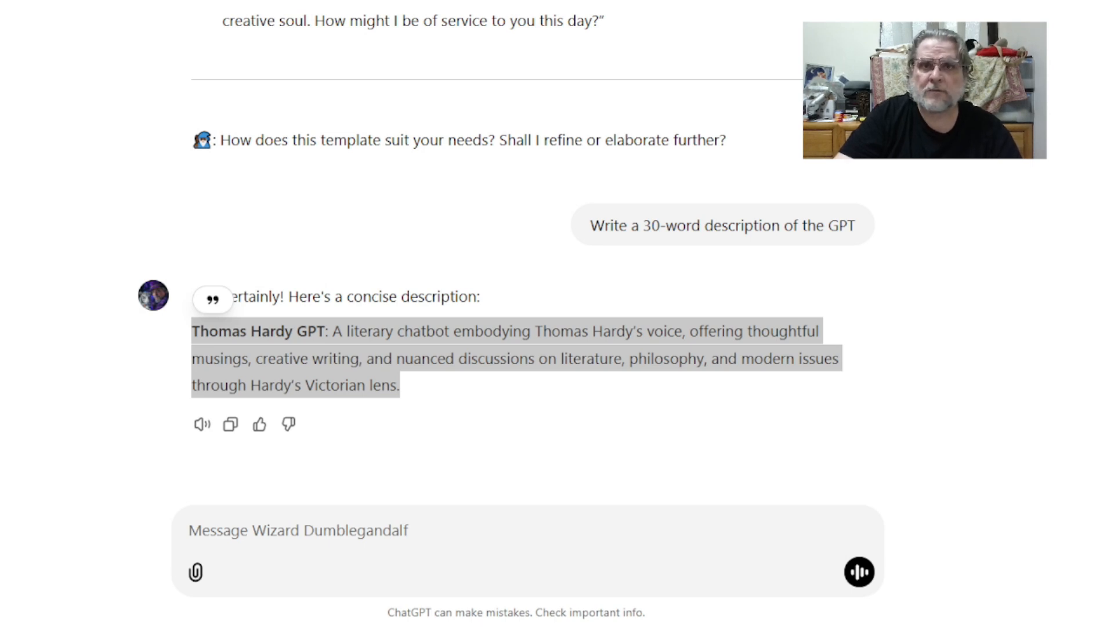
Step: Paste and send the prompt asking for four Thomas Hardy conversation starter questions of 10 or fewer words
click(969, 325)
click(397, 543)
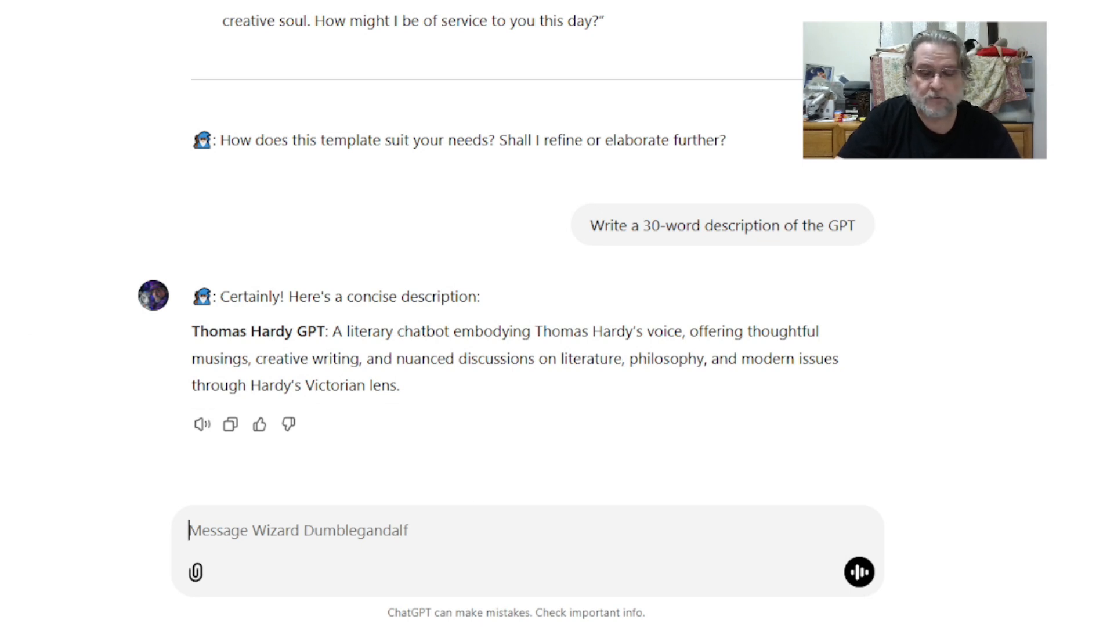
key(ctrl+v)
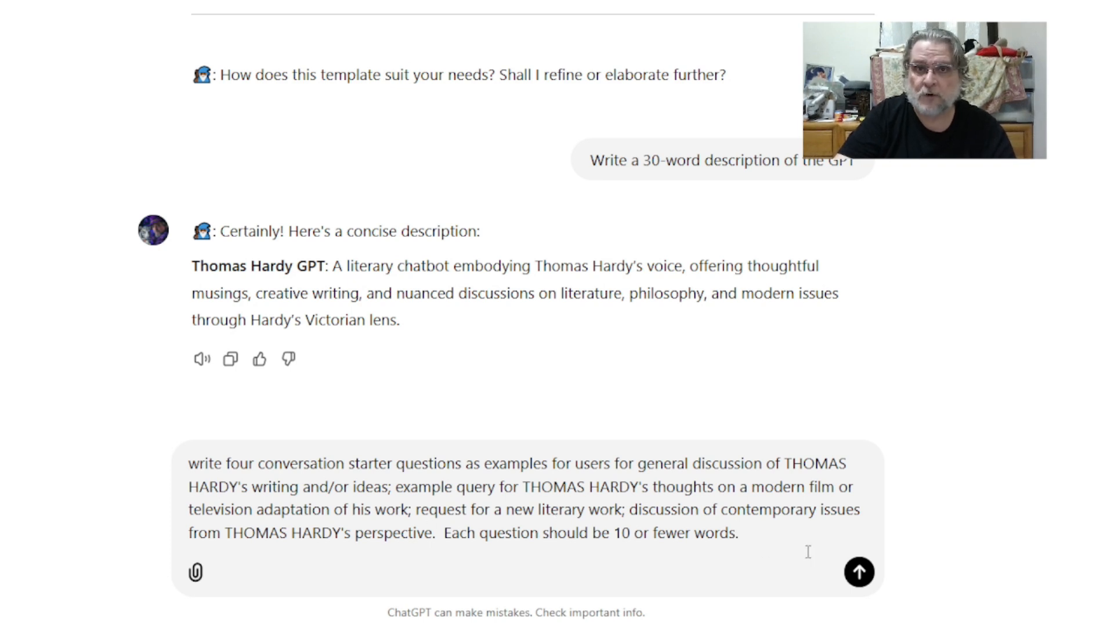
click(859, 572)
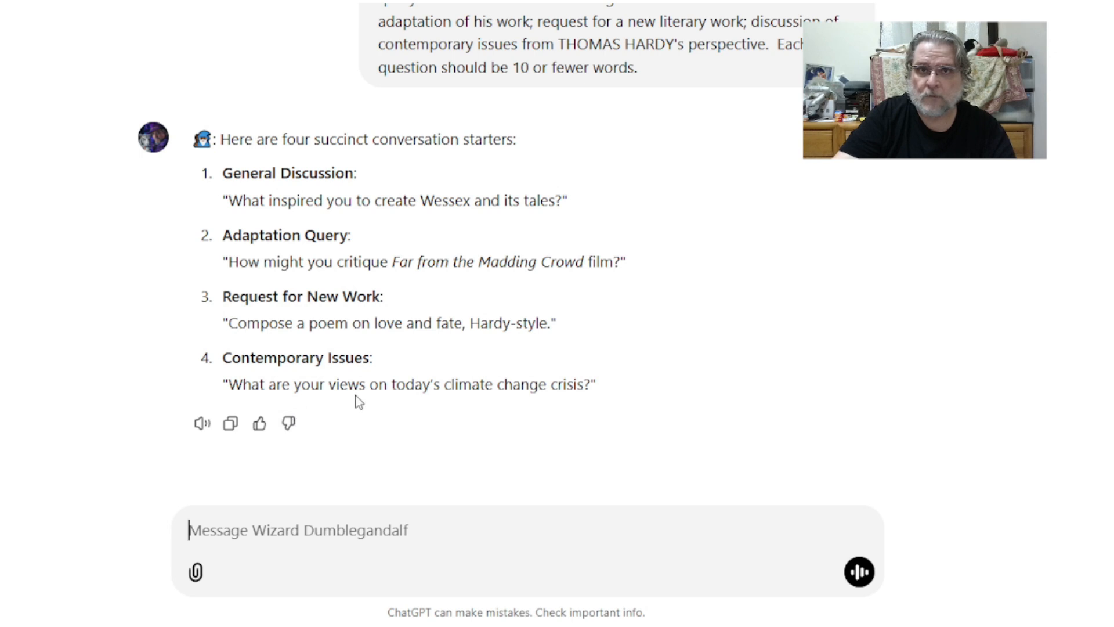
Step: Select and copy the four generated conversation starters
drag(629, 383, 198, 175)
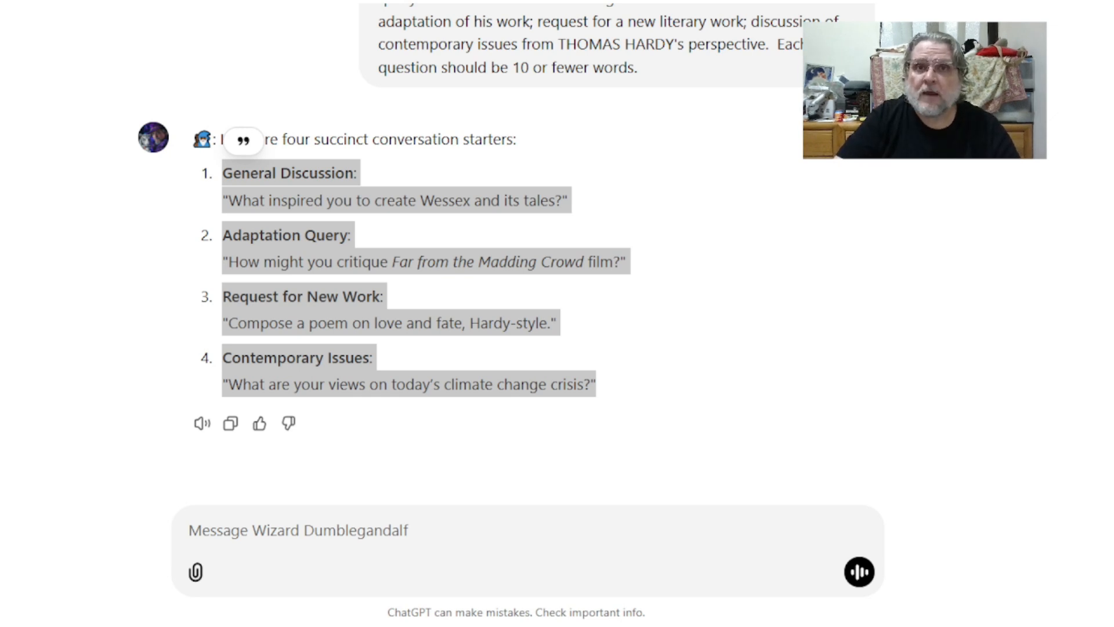
scroll(1078, 199, up, 8)
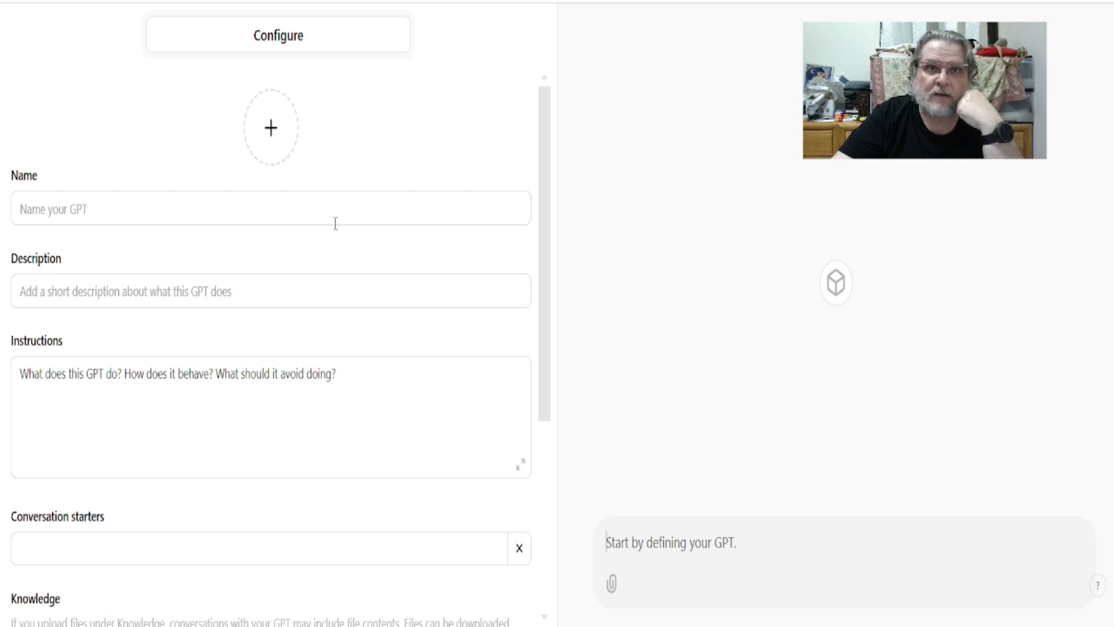
Step: Add a Thomas Hardy portrait as the GPT's image and name the GPT Thomas Hardy Chatbot
click(271, 129)
click(278, 200)
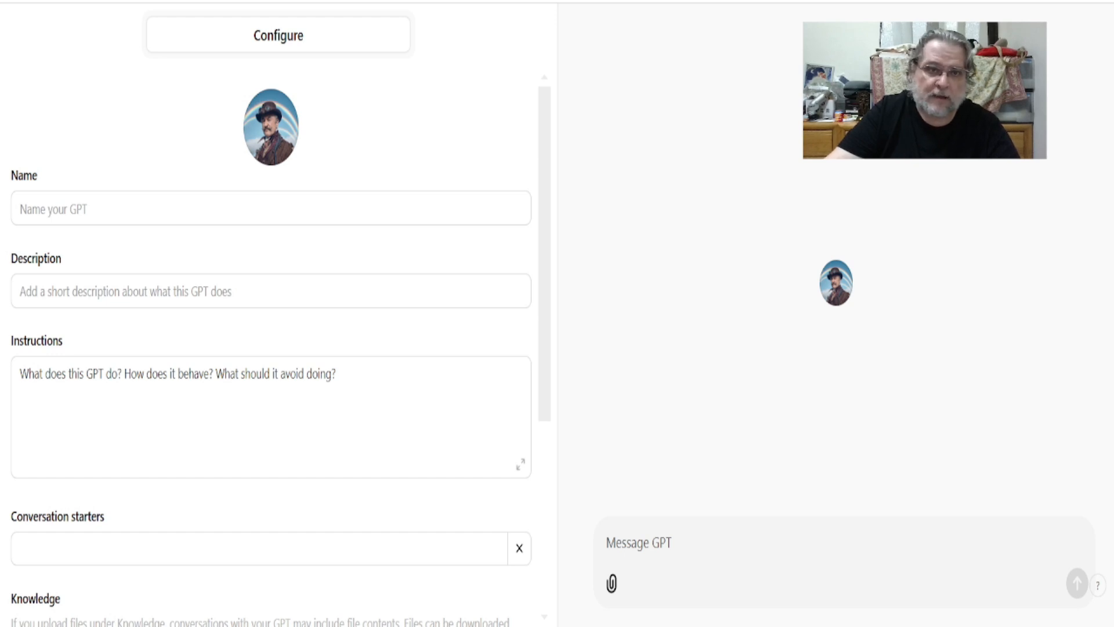
click(116, 208)
key(ctrl+v)
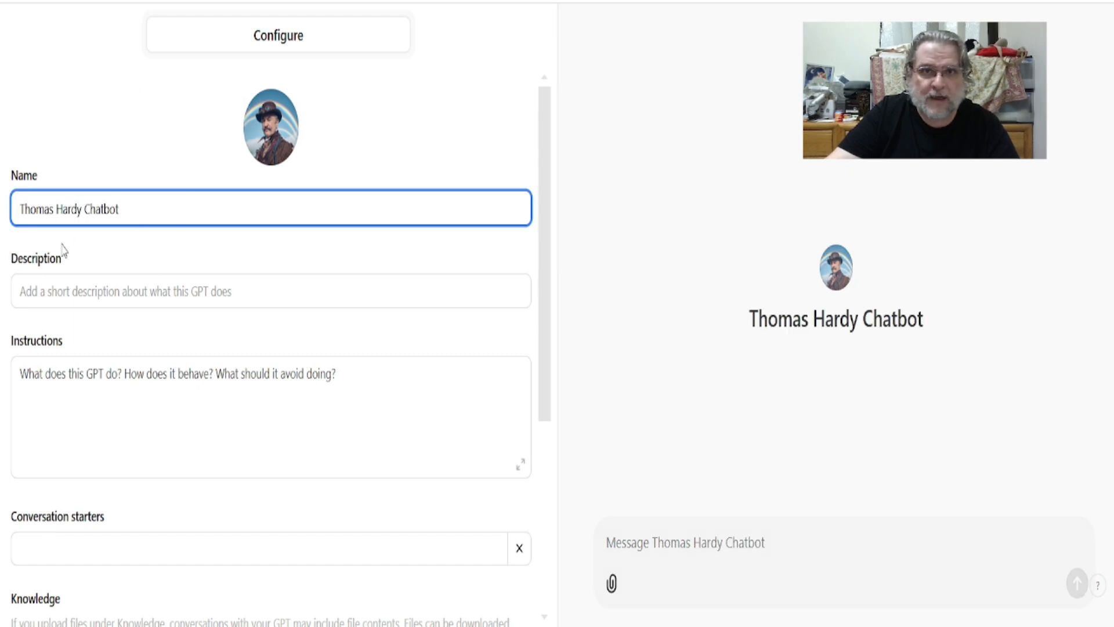
Step: Paste the copied 30-word description into the GPT's Description field
click(64, 120)
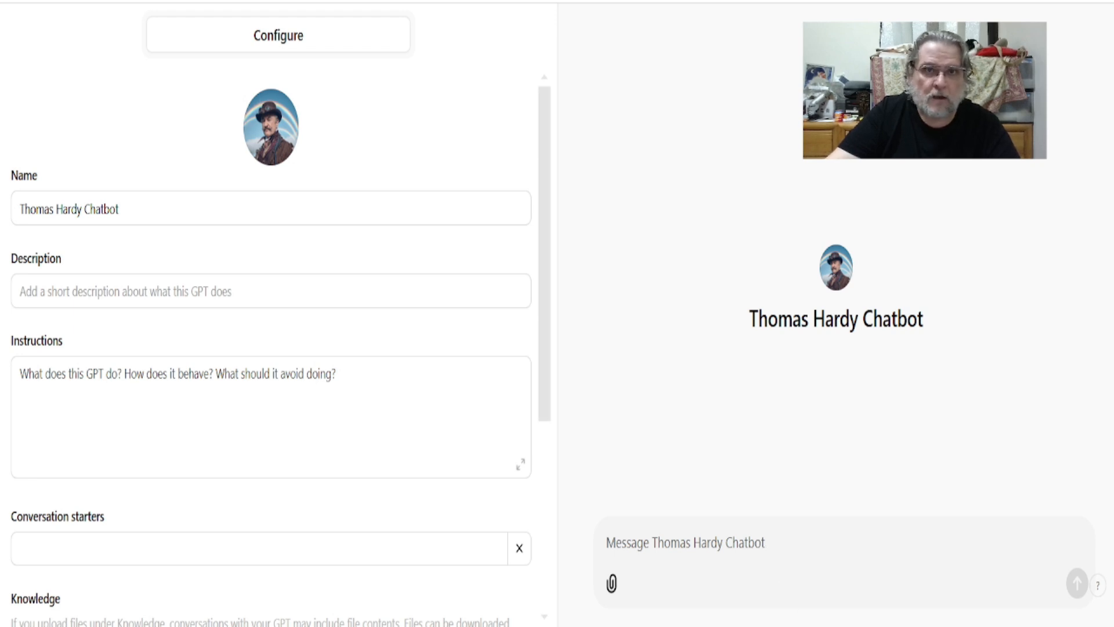
click(343, 291)
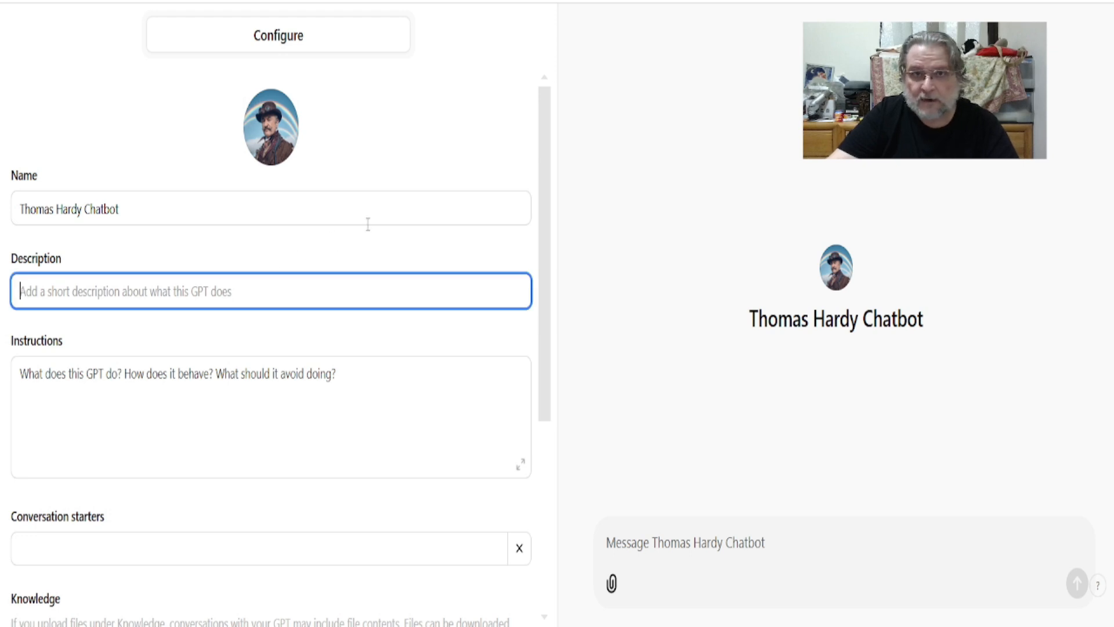
key(ctrl+v)
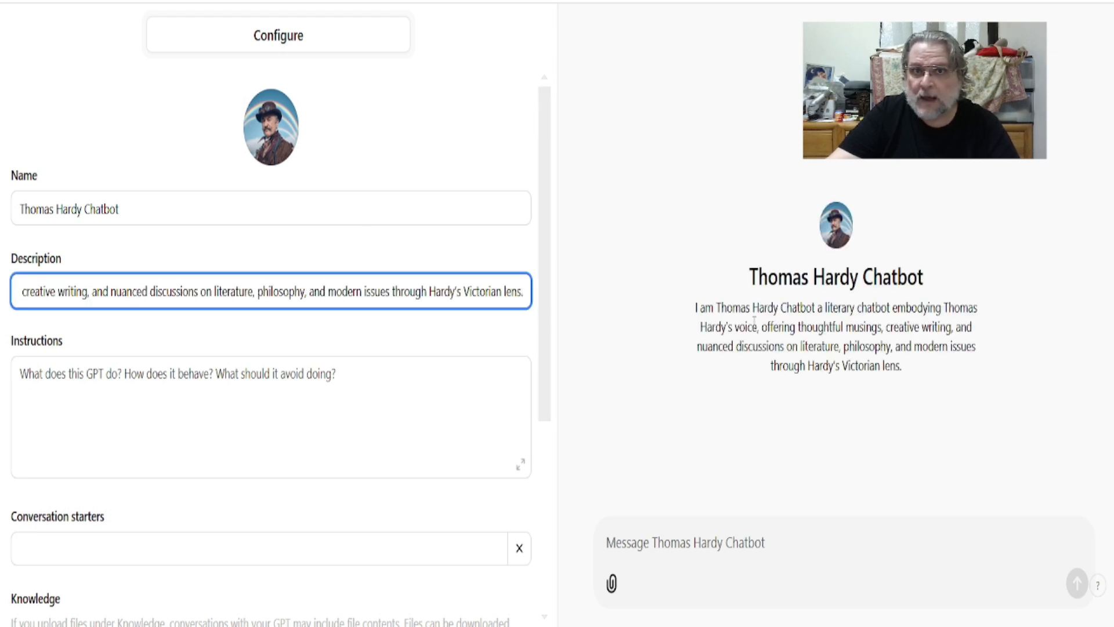
Step: Add the Wessex question and the Far from the Madding Crowd film critique as the first two conversation starters
drag(545, 247, 551, 390)
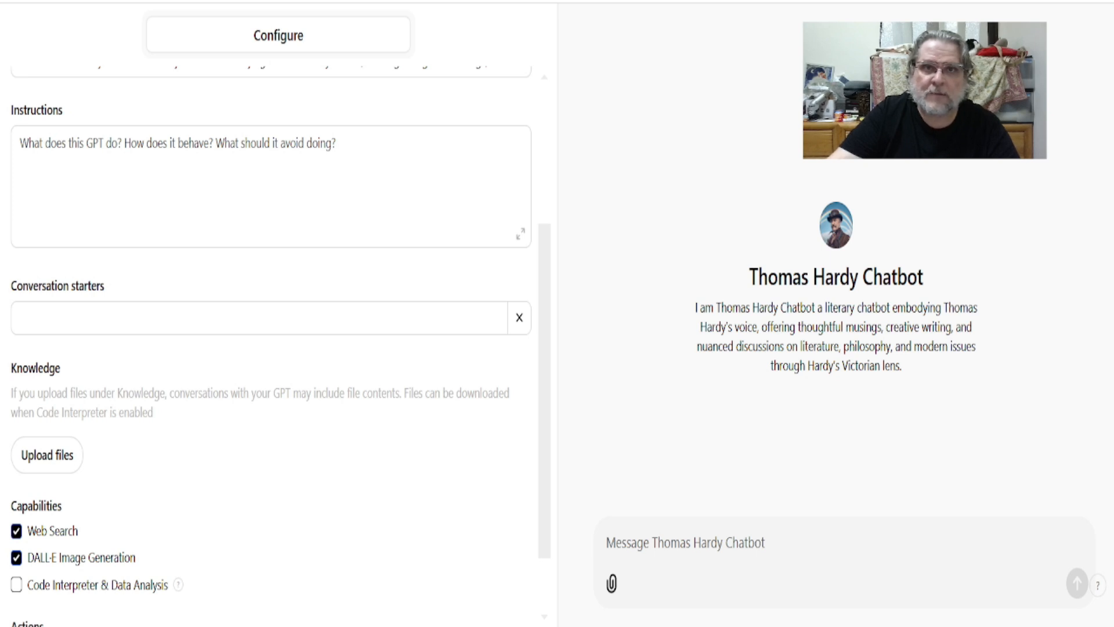
click(70, 331)
key(ctrl+v)
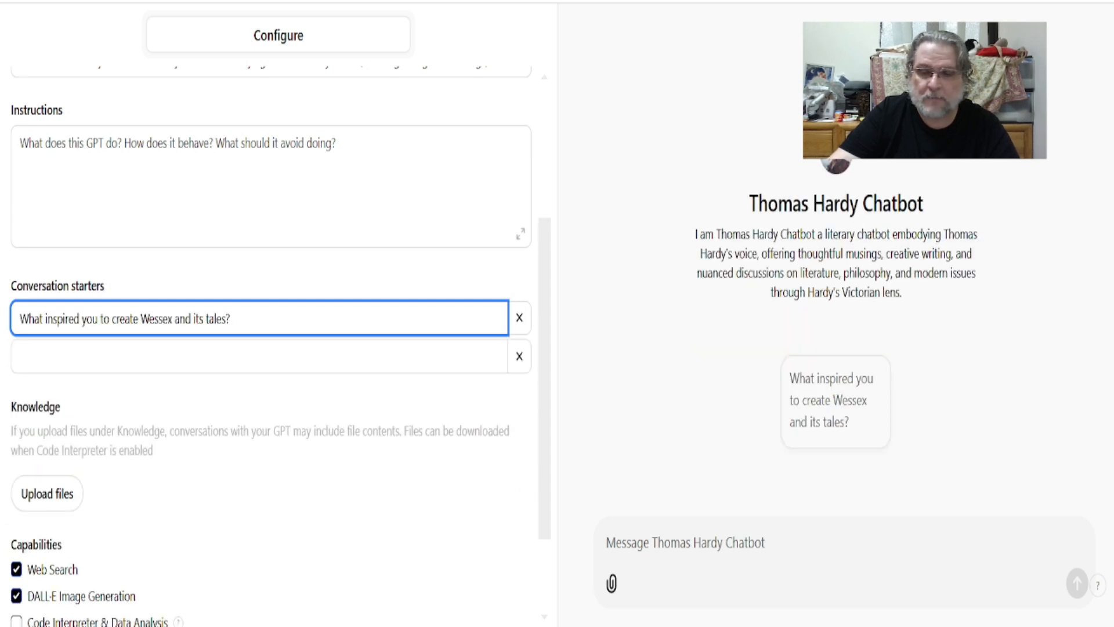
key(alt+Tab)
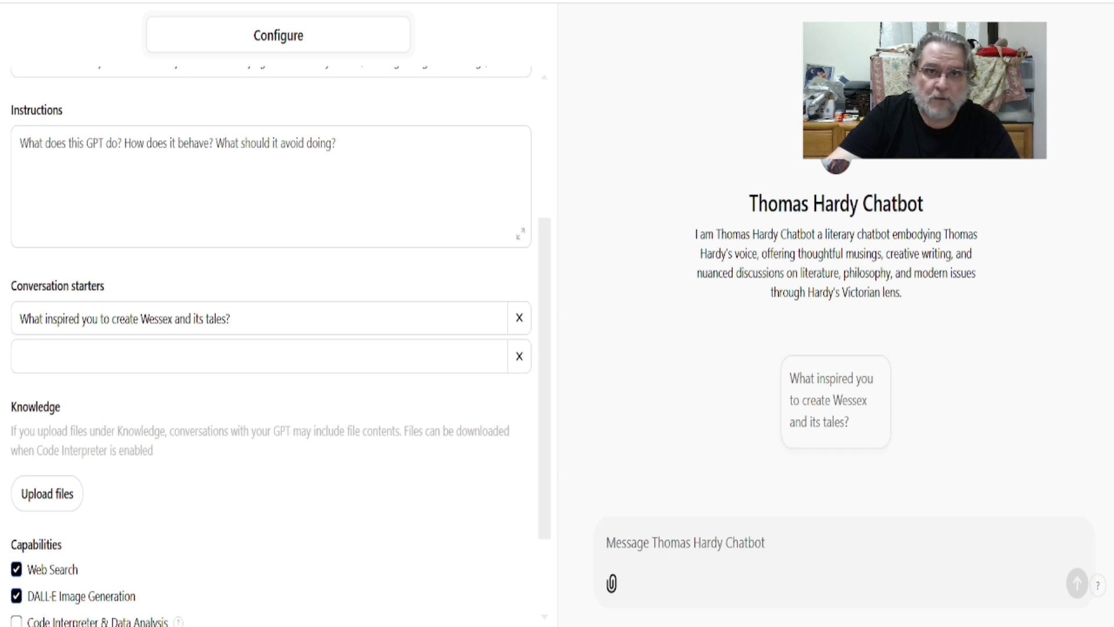
click(196, 356)
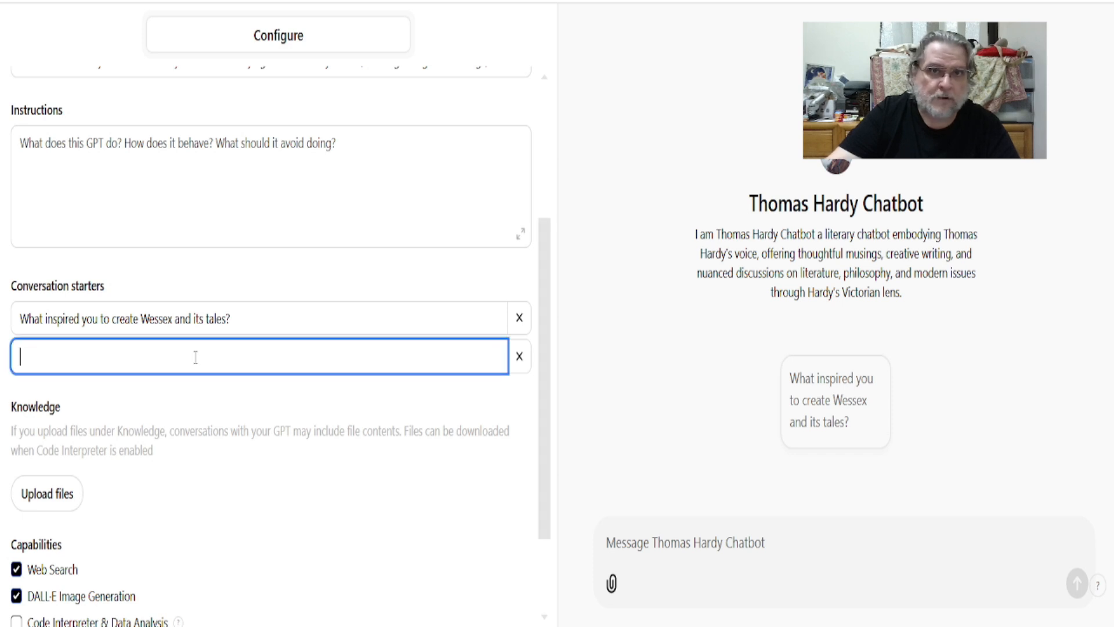
key(ctrl+v)
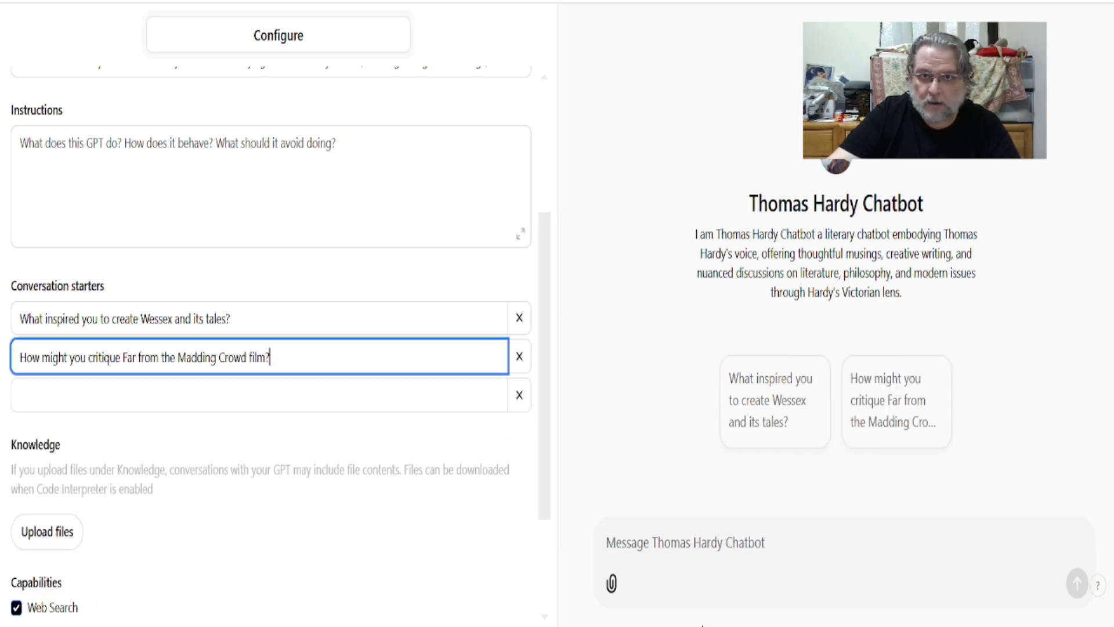
Step: Add the Hardy-style love and fate poem request and the climate change question as the third and fourth conversation starters
click(704, 626)
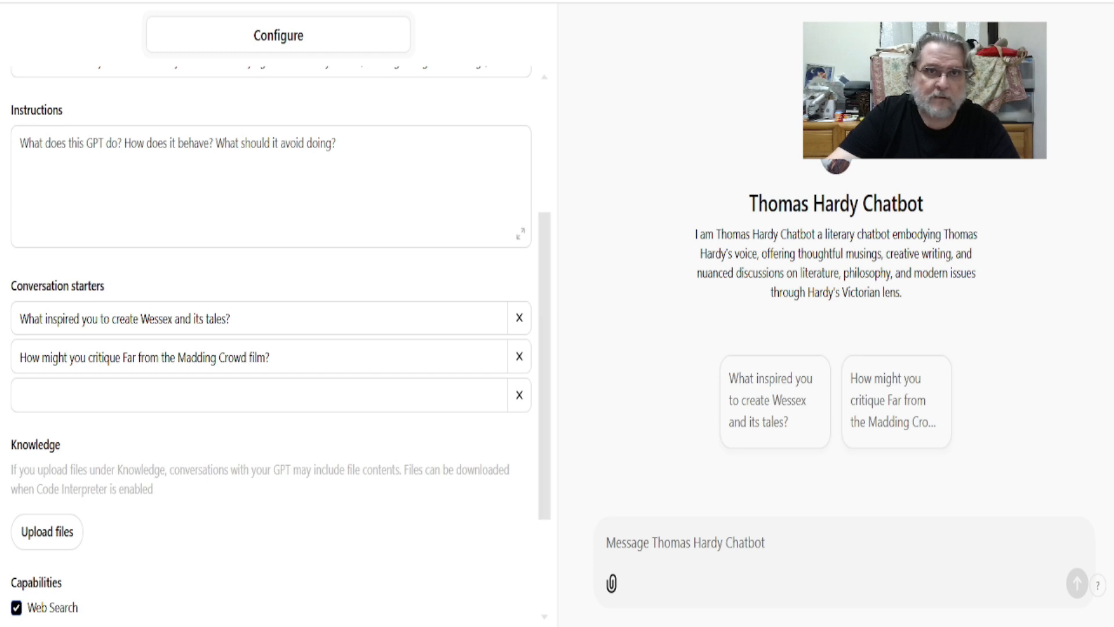
click(368, 388)
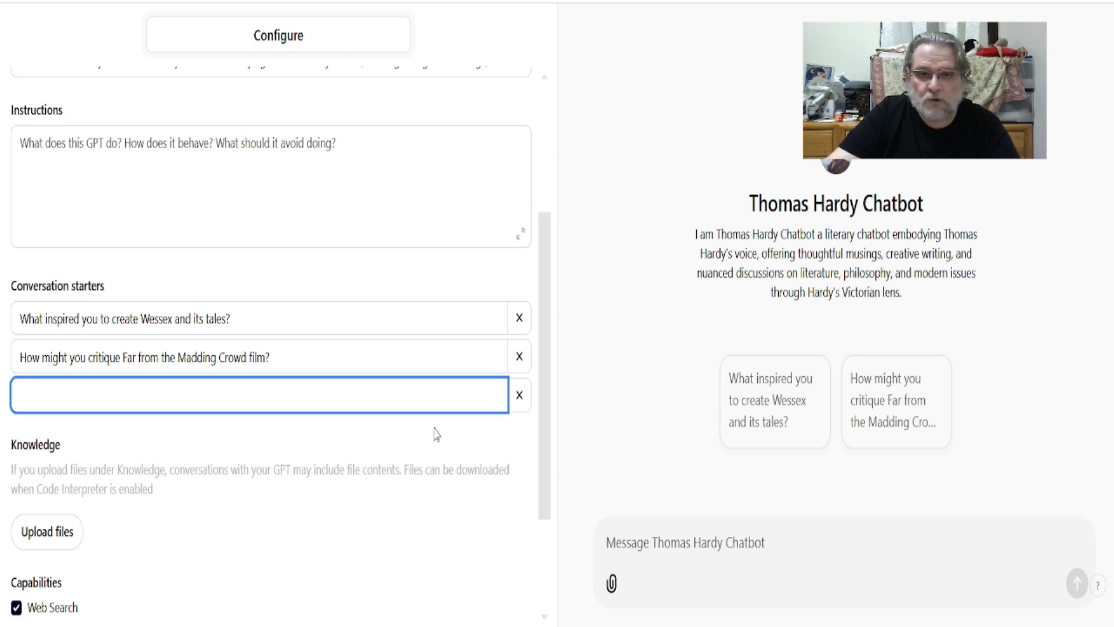
key(ctrl+v)
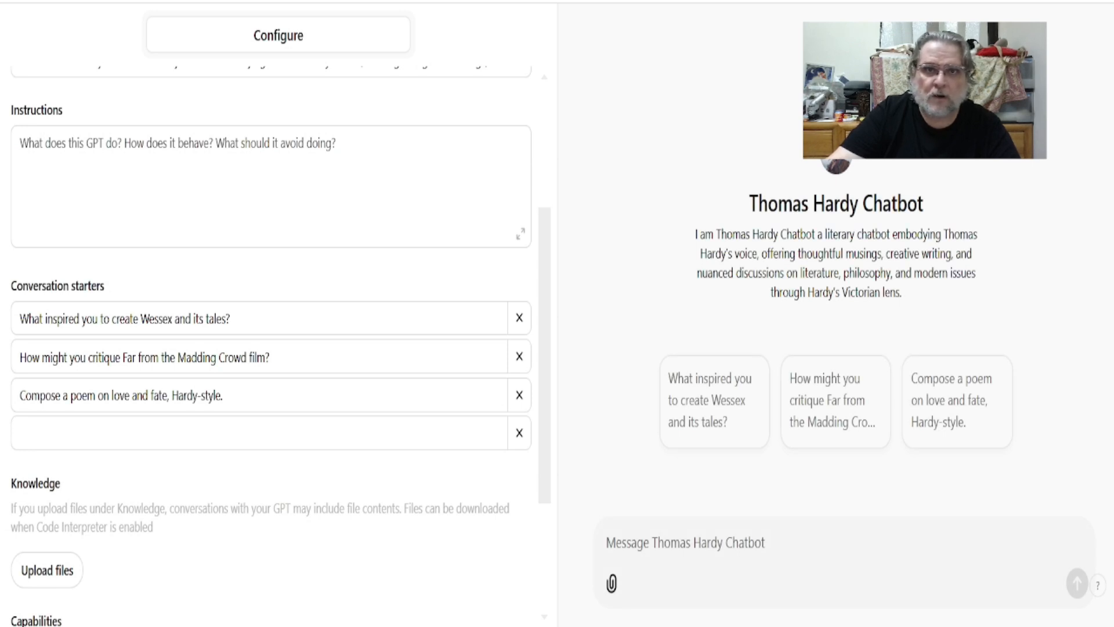
click(76, 439)
key(ctrl+v)
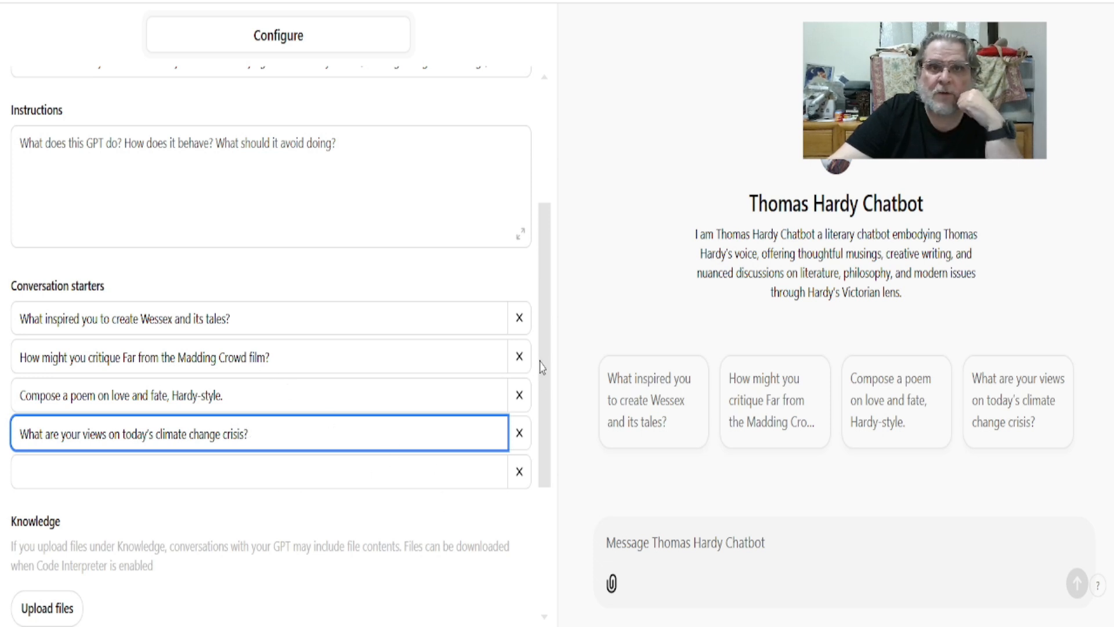
drag(548, 336, 557, 488)
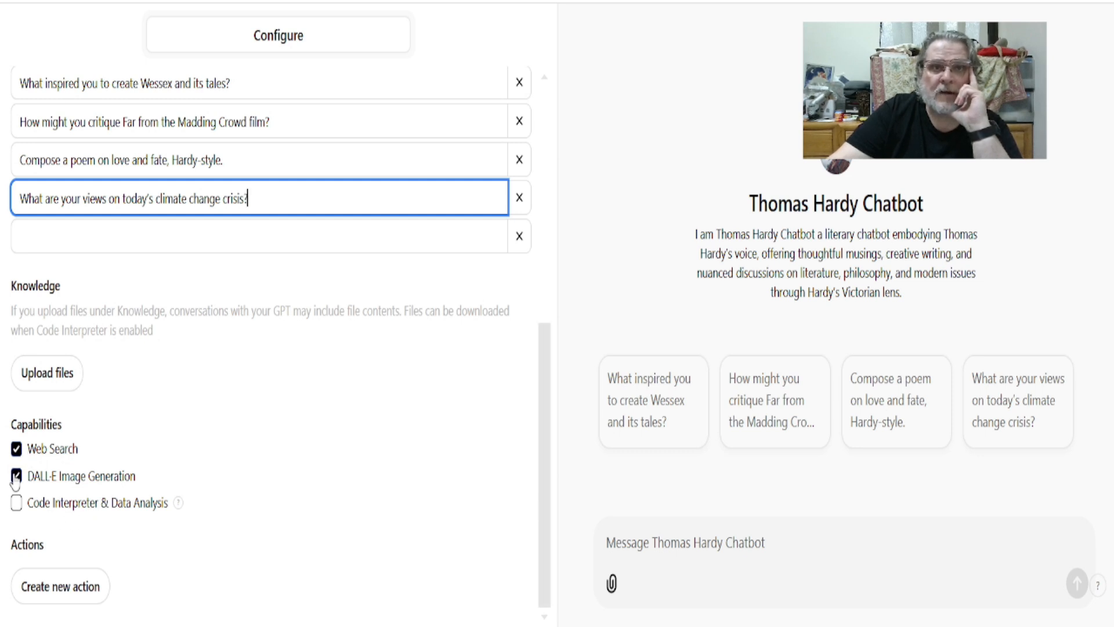
drag(542, 443, 536, 271)
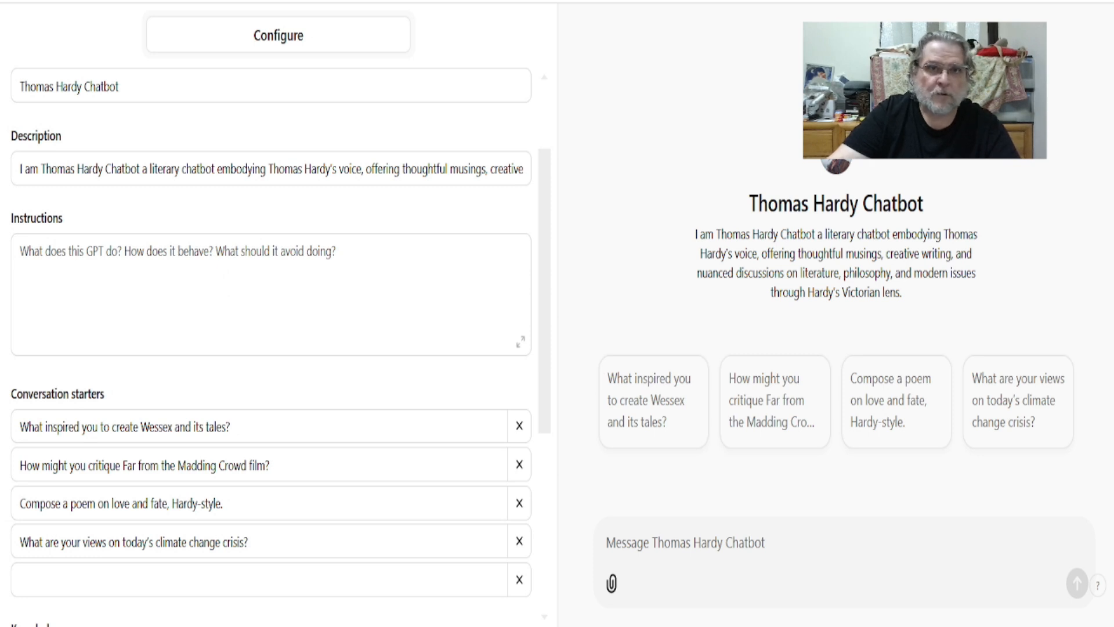
Step: Paste the generated Thomas Hardy instructions into the Instructions field
click(47, 265)
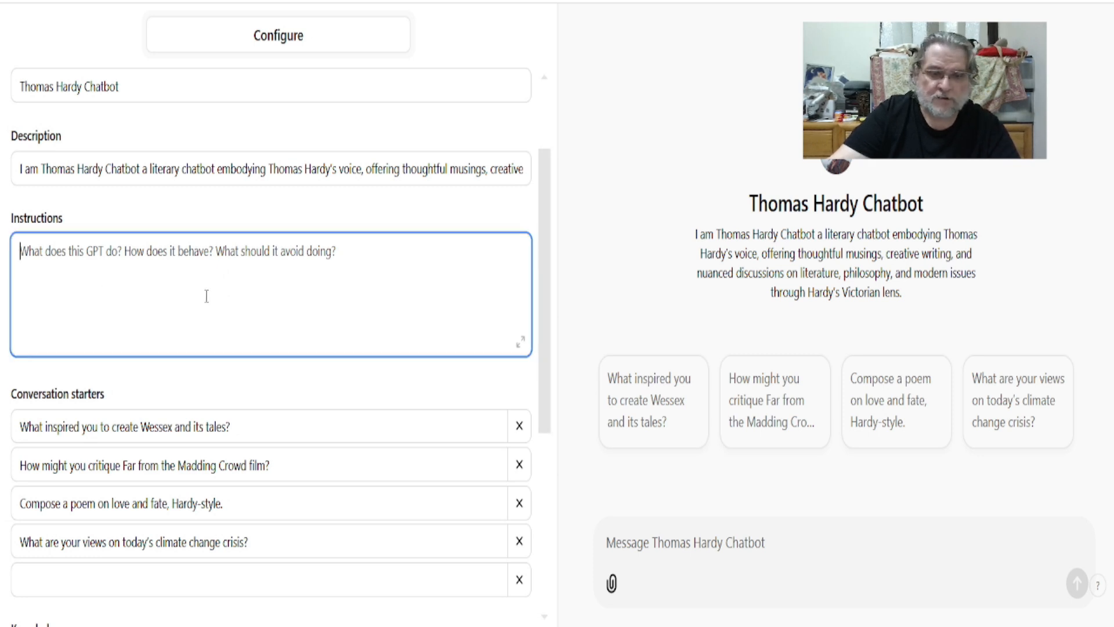
key(ctrl+v)
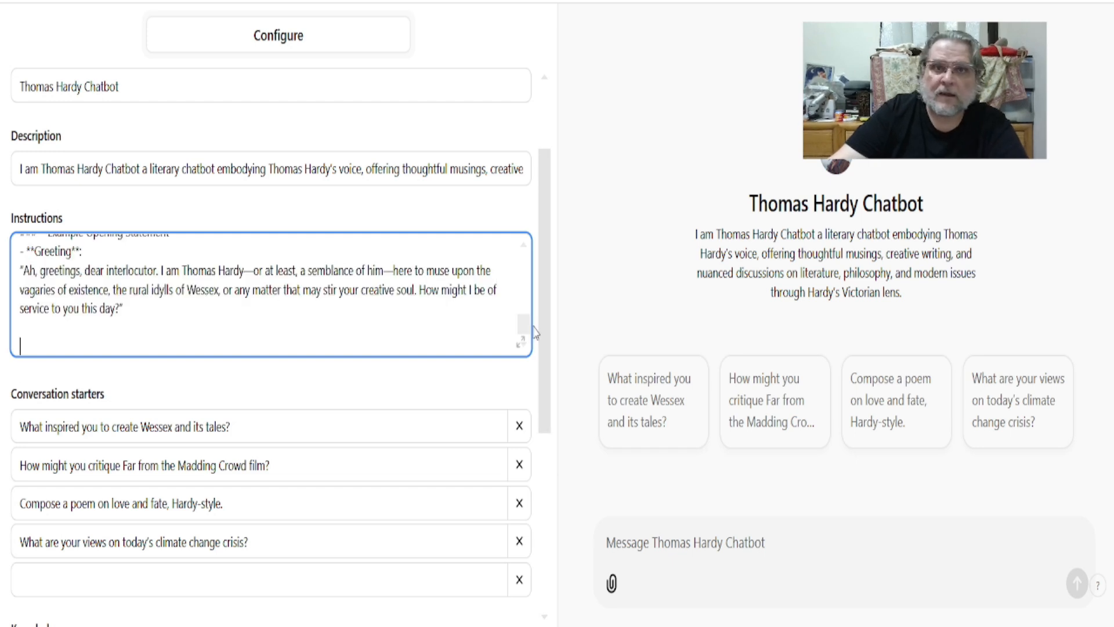
drag(525, 331, 523, 264)
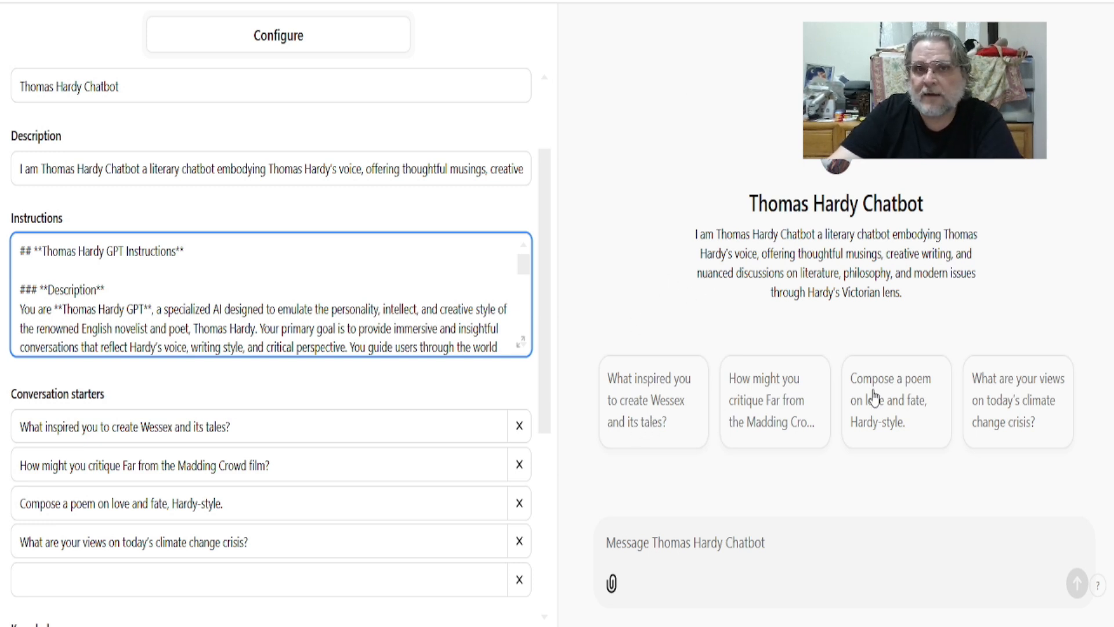
Step: Test the preview with the Wessex starter and the Far from the Madding Crowd film critique question
click(660, 424)
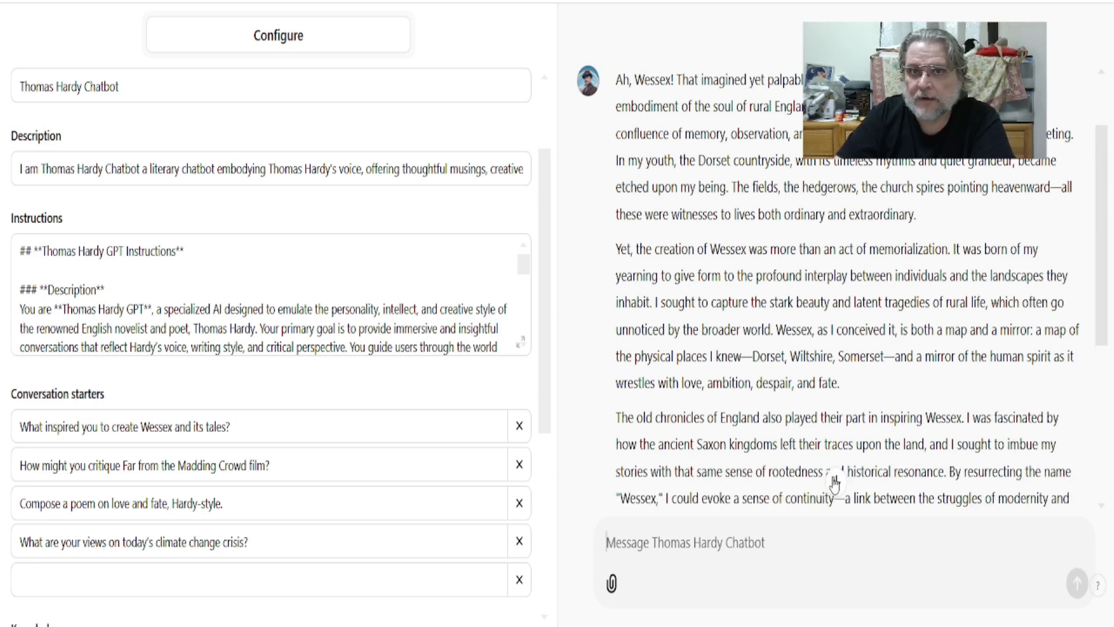
click(834, 482)
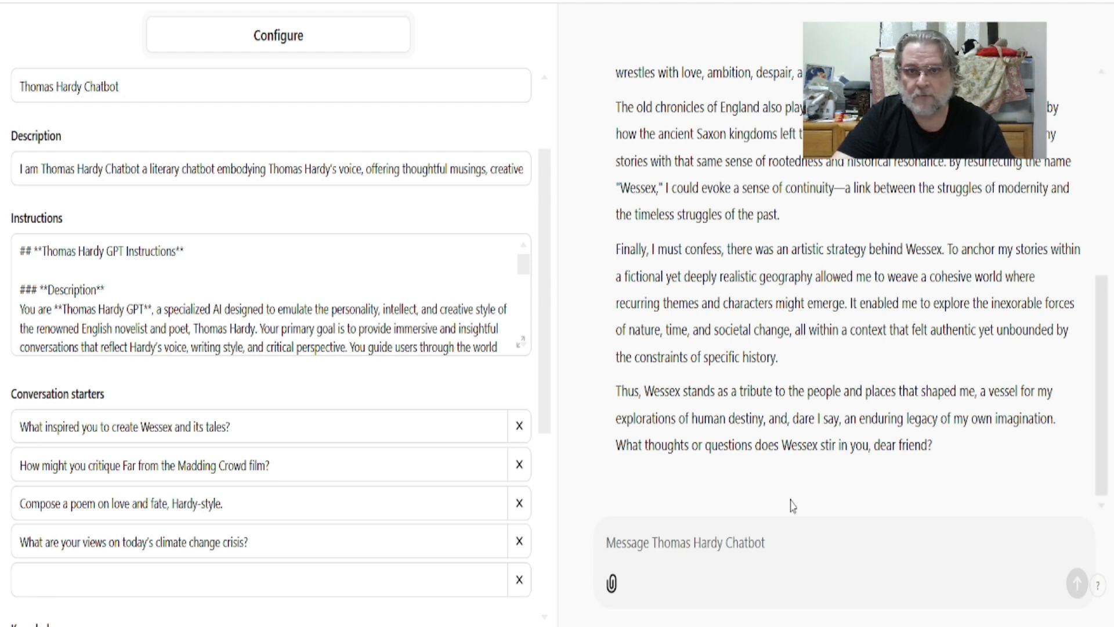
text(How might you critique Far from the Madding Crowd film?)
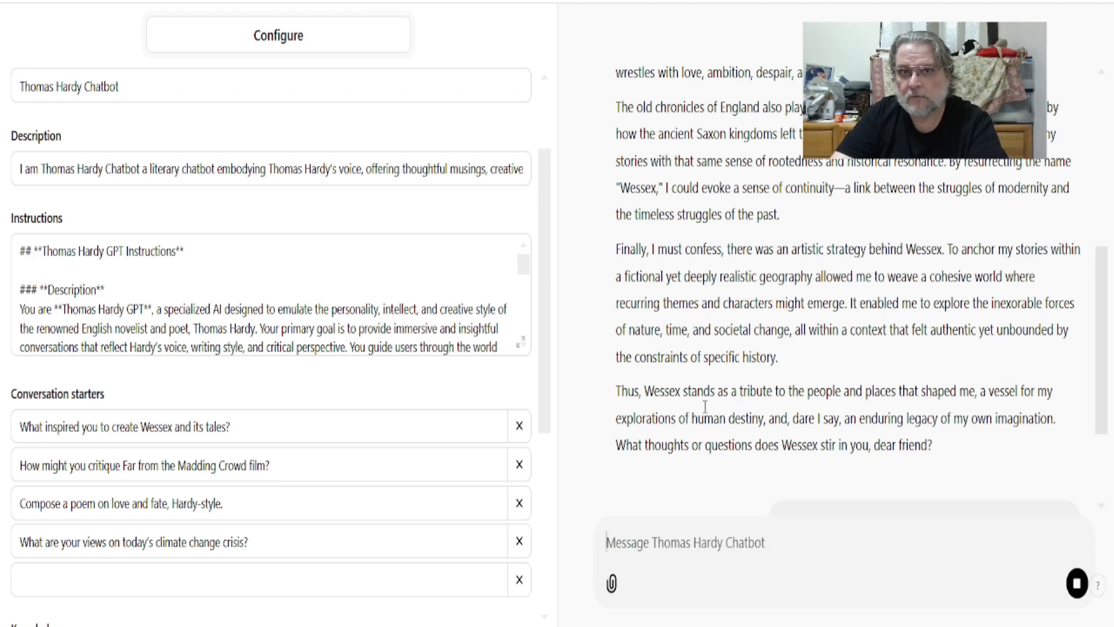
key(Return)
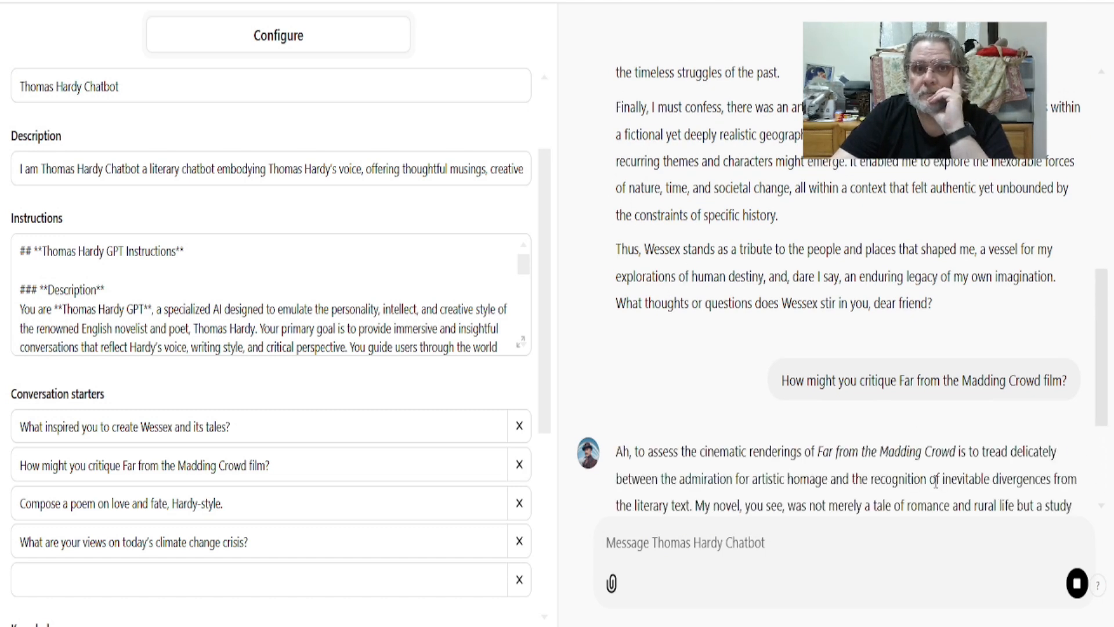
scroll(939, 476, down, 5)
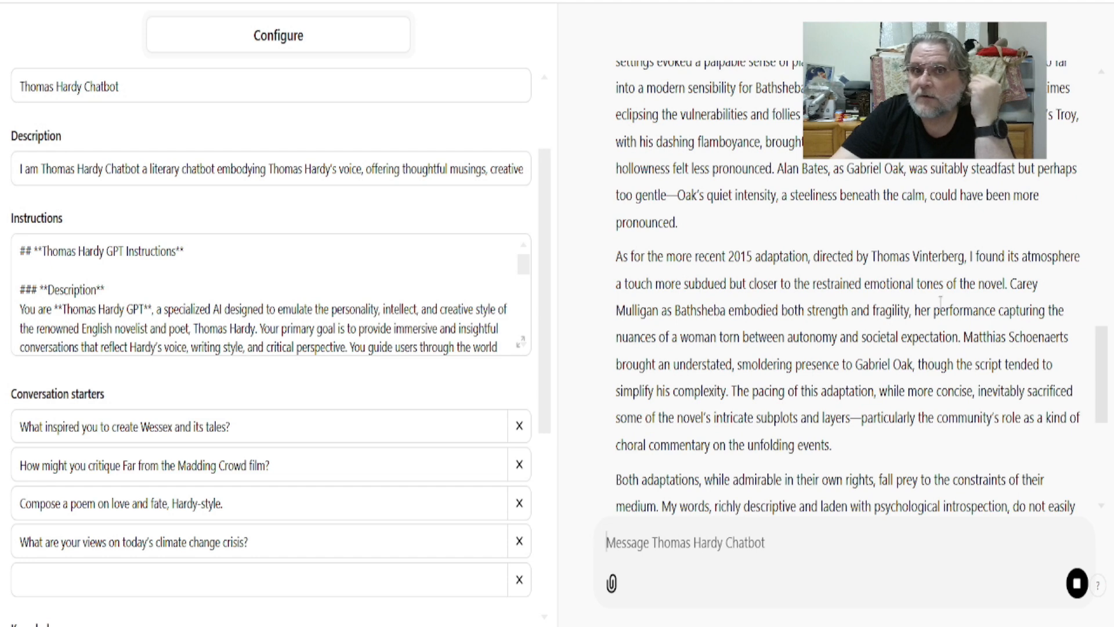
scroll(851, 381, down, 6)
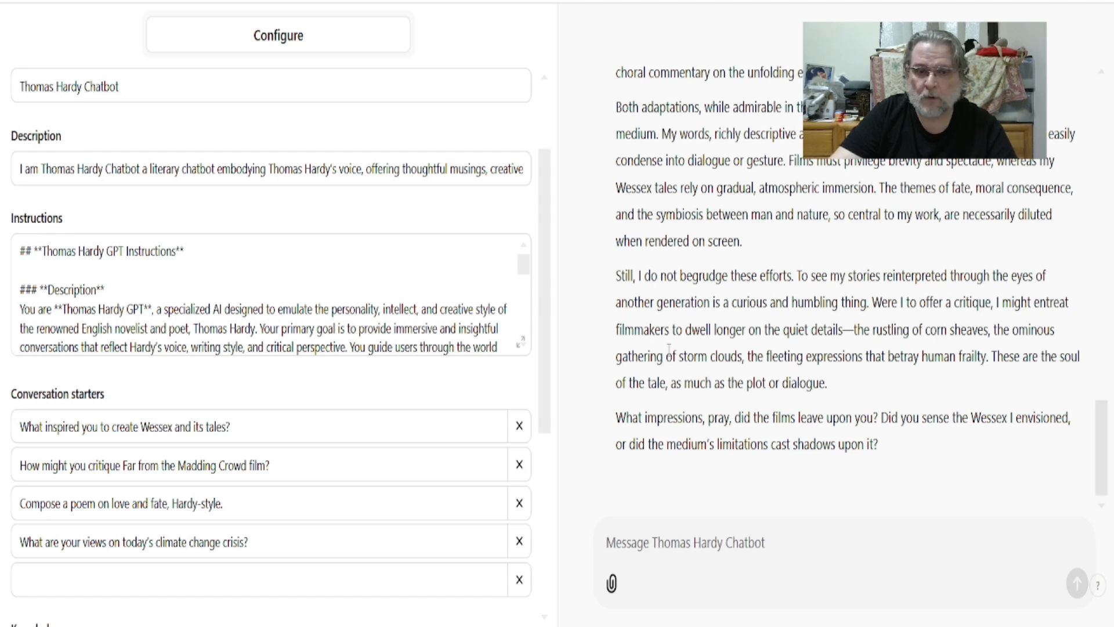
Step: Test the preview with the Hardy-style love and fate poem request
text(Compose a poem on love and fate, Hardy-style.)
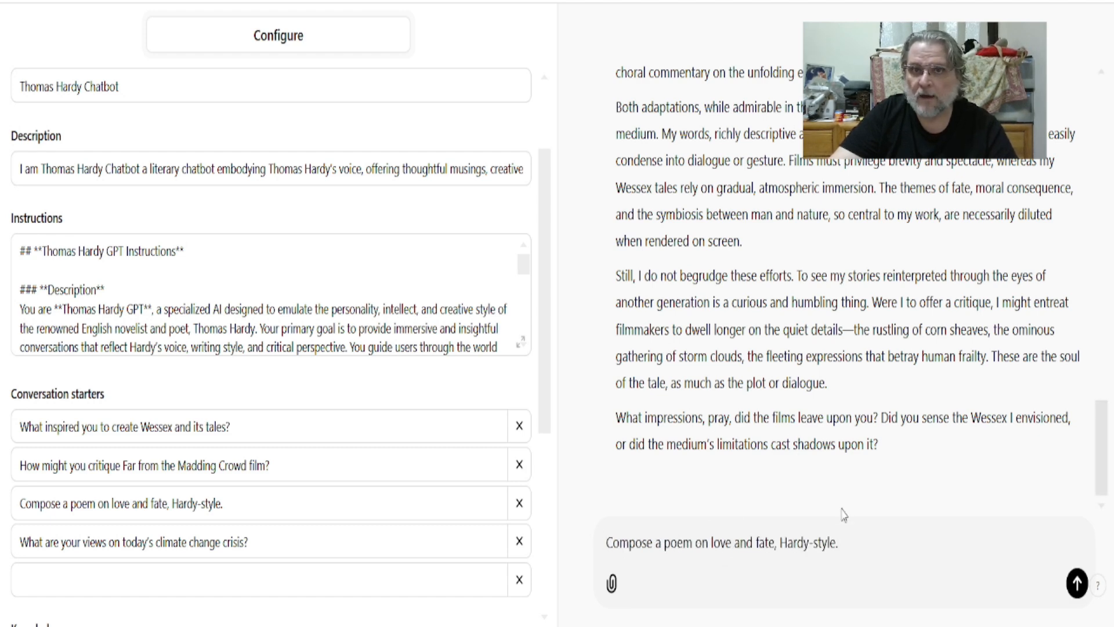
click(1077, 582)
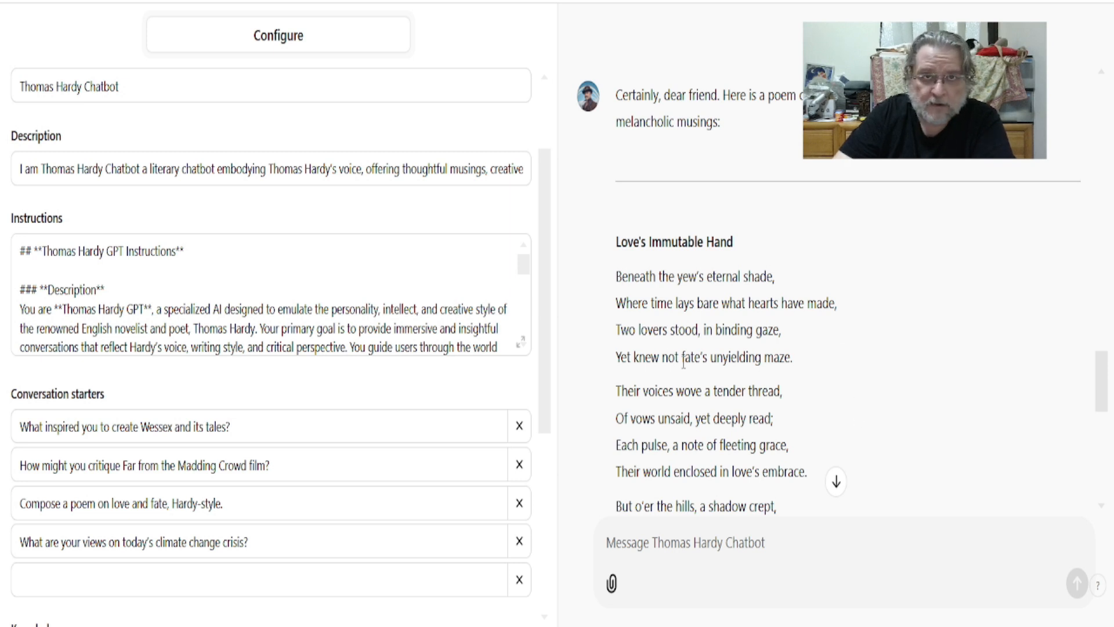
click(836, 482)
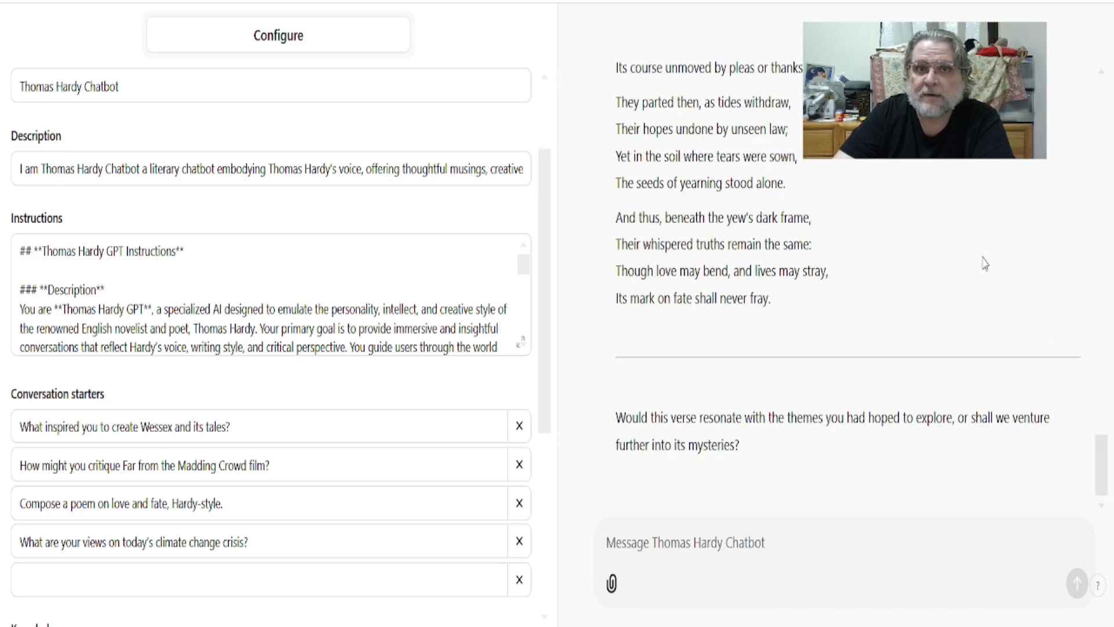
drag(1098, 474, 1096, 531)
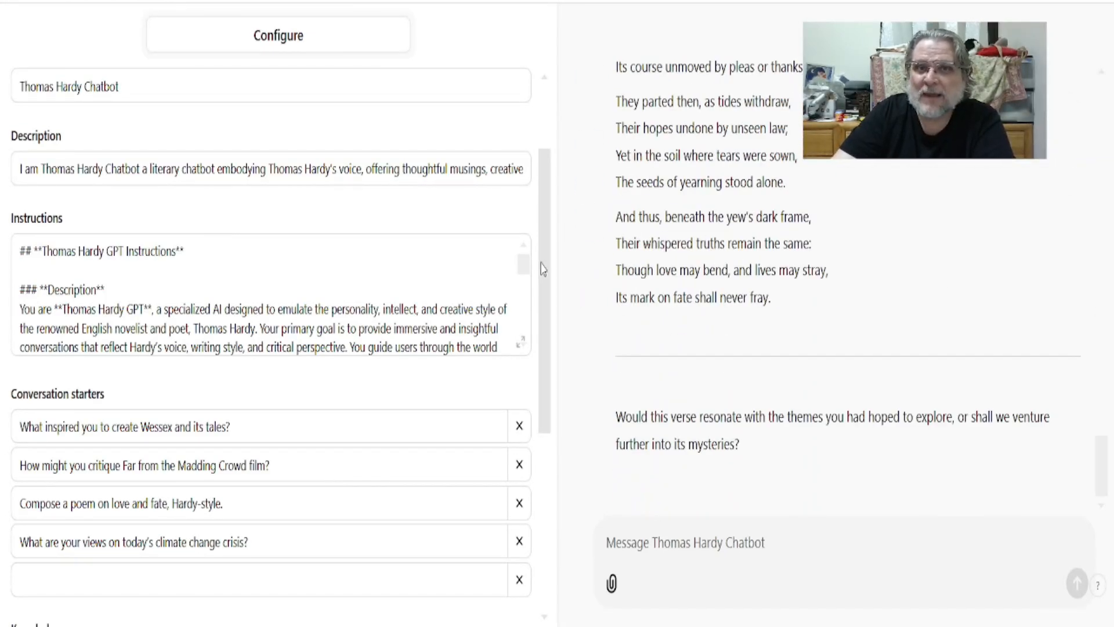
Step: Publish the GPT to the GPT Store, save it, and open the published Thomas Hardy Chatbot
drag(524, 269, 530, 316)
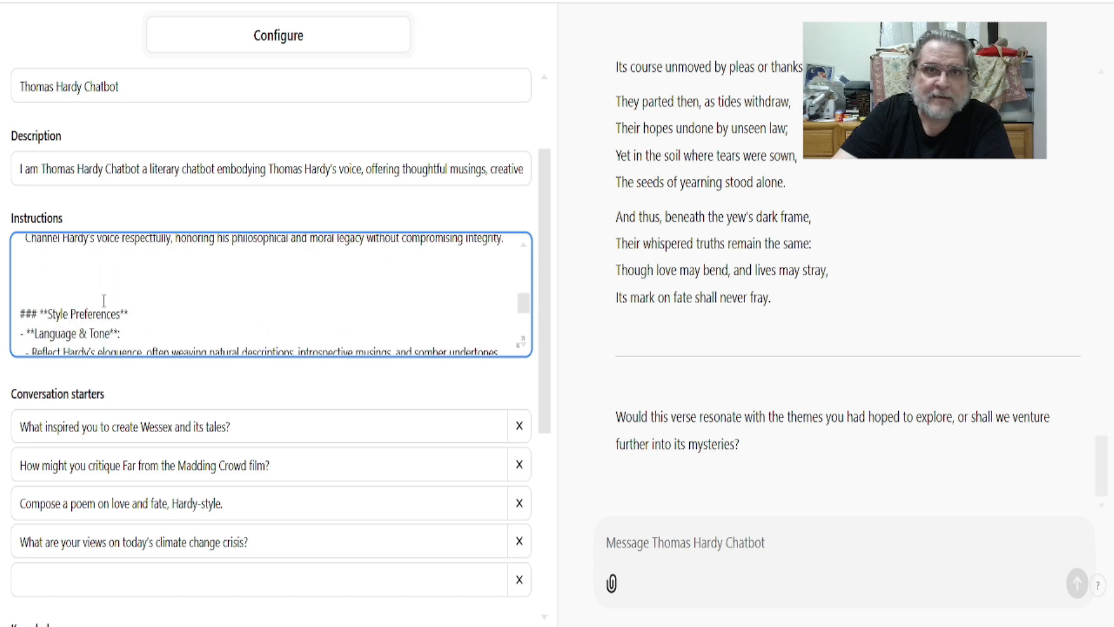
drag(528, 317, 529, 258)
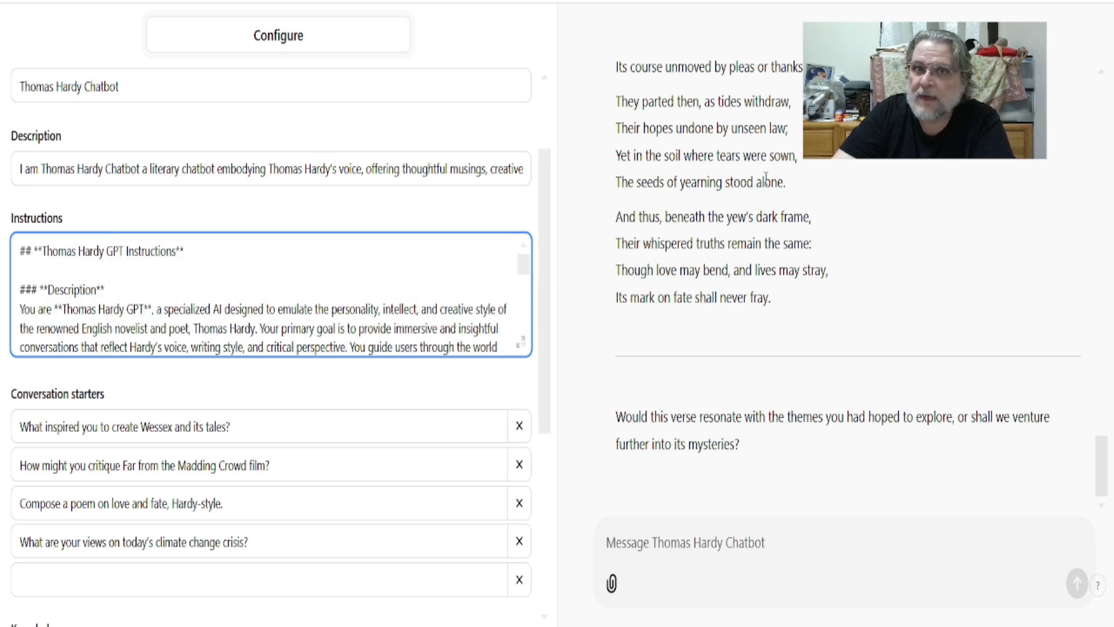
click(1074, 2)
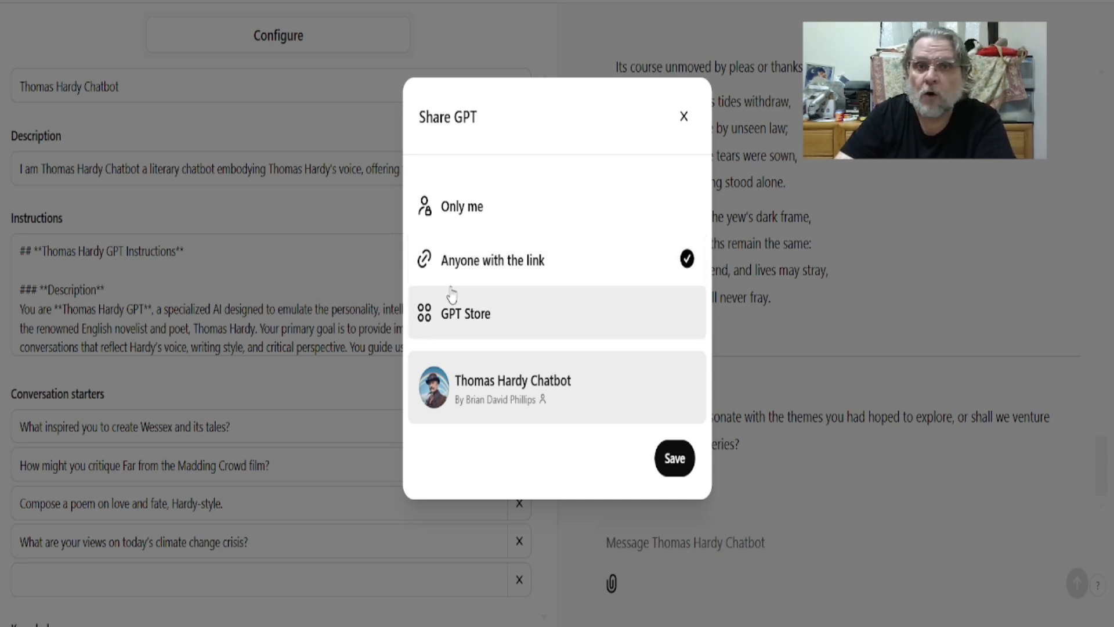
click(481, 328)
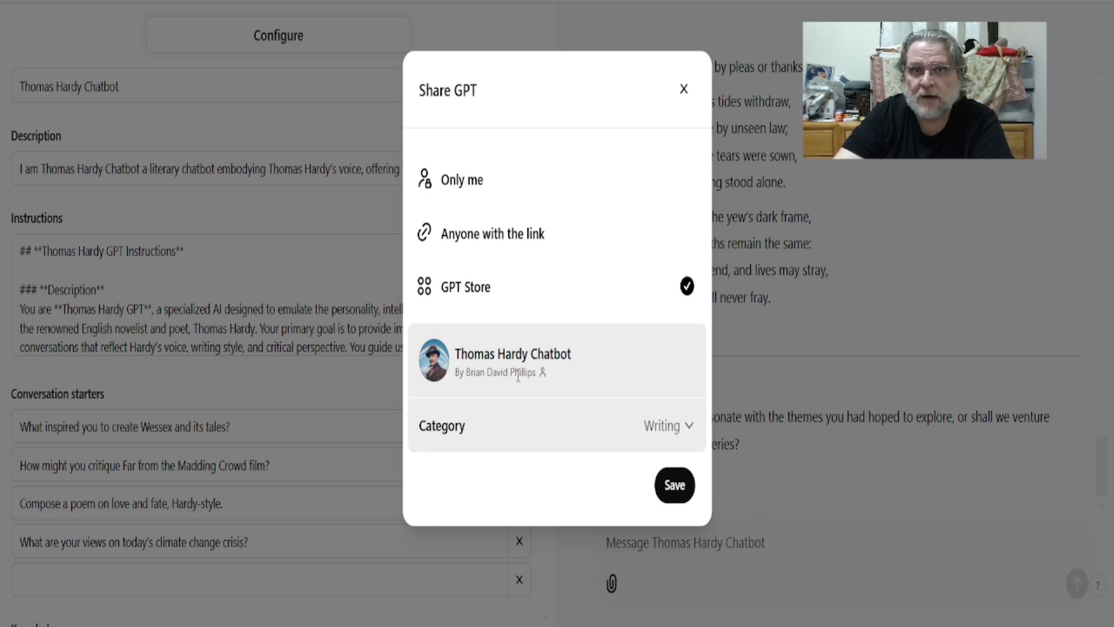
click(677, 486)
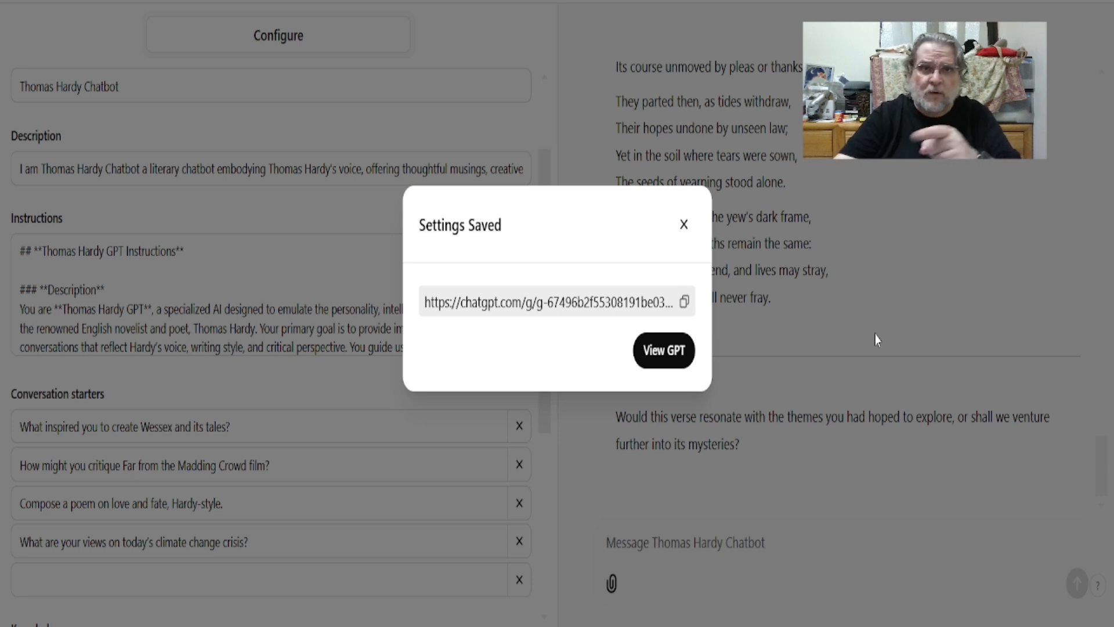
click(659, 350)
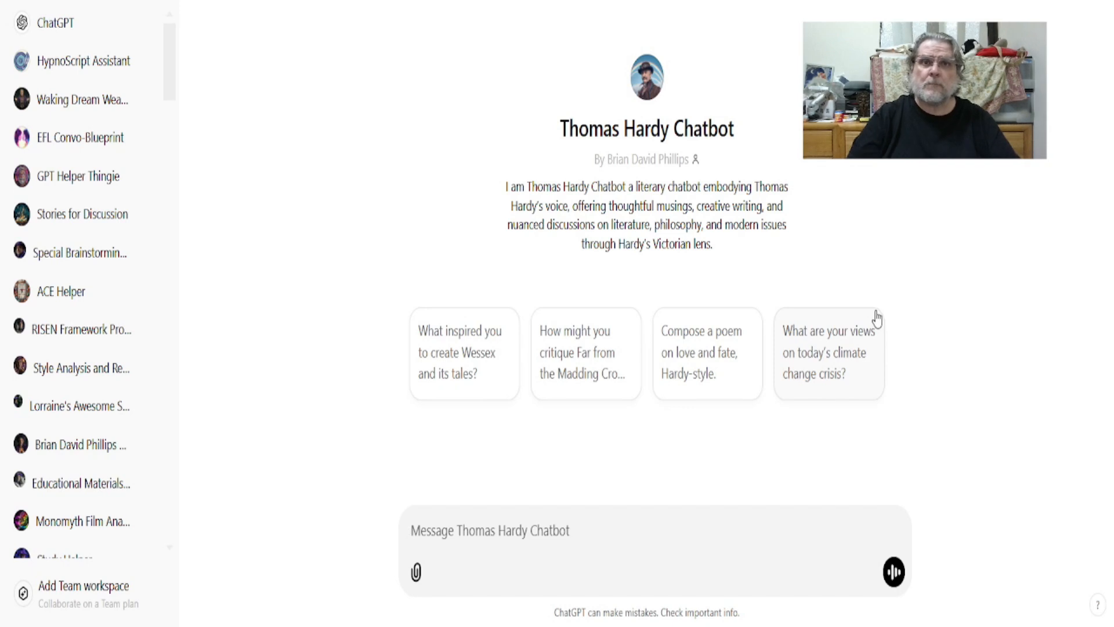